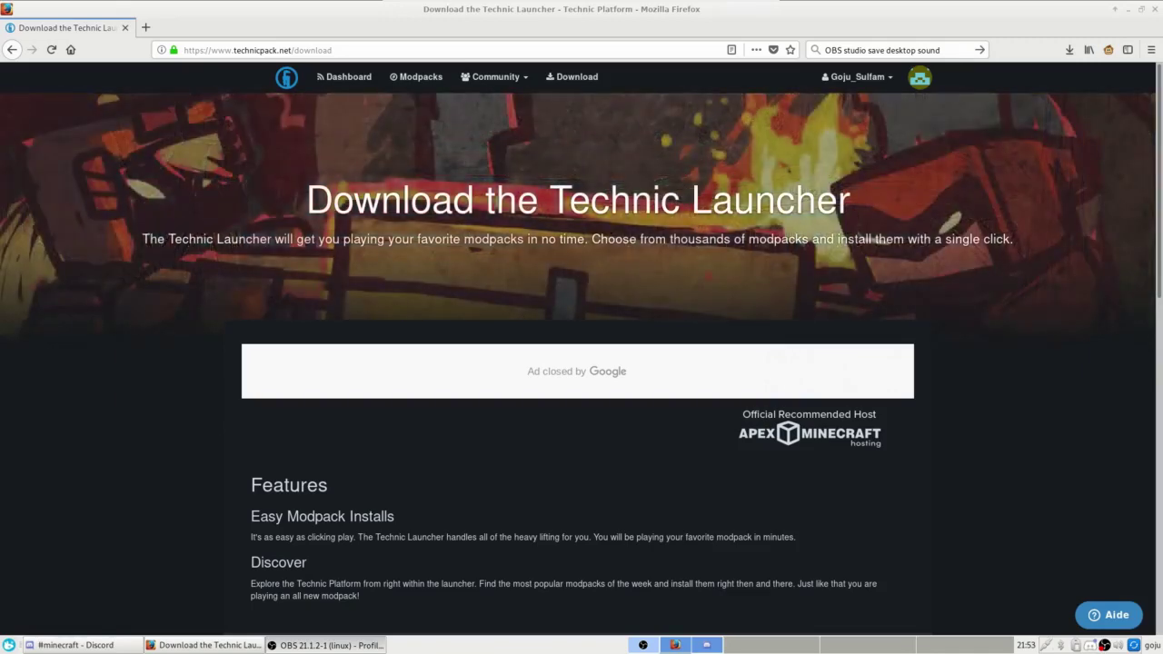
# Find the Linux version of the Technic Launcher among the platform downloads on the download page
pyautogui.scroll(-1, 520, 150)
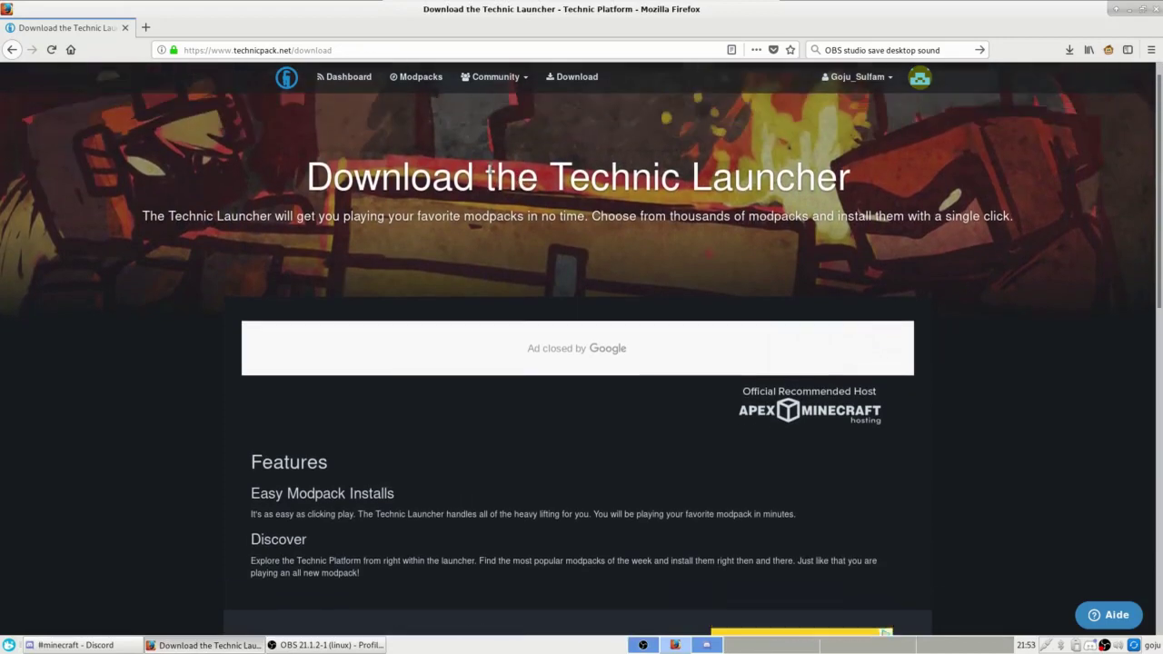
pyautogui.scroll(1, 461, 171)
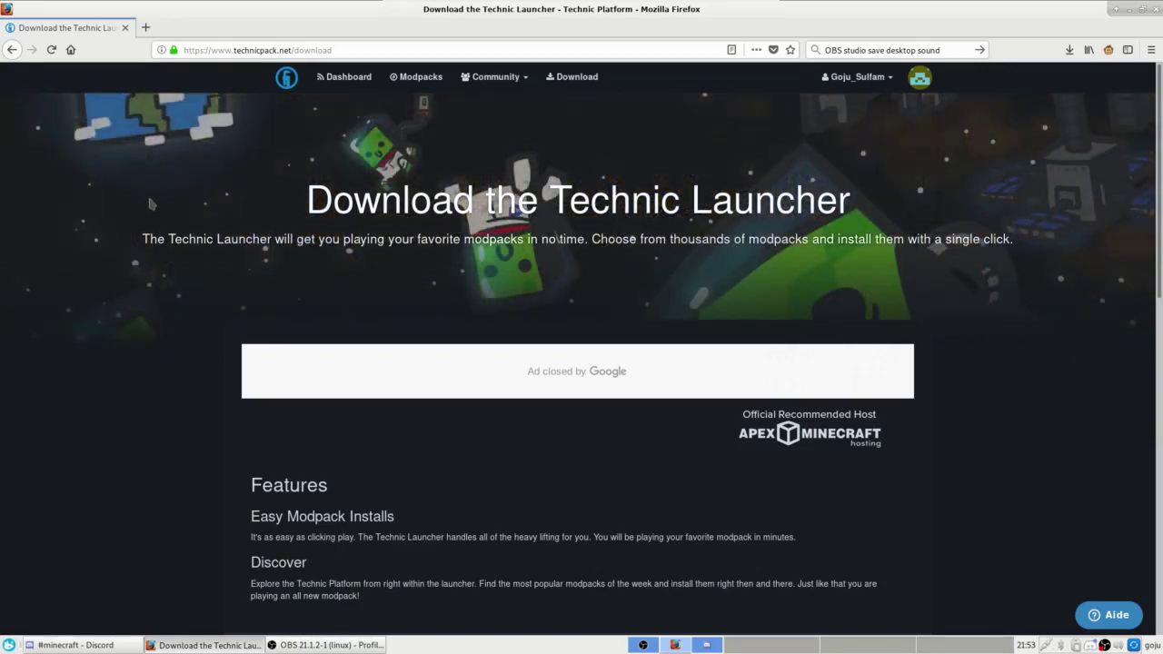
pyautogui.scroll(-5, 358, 313)
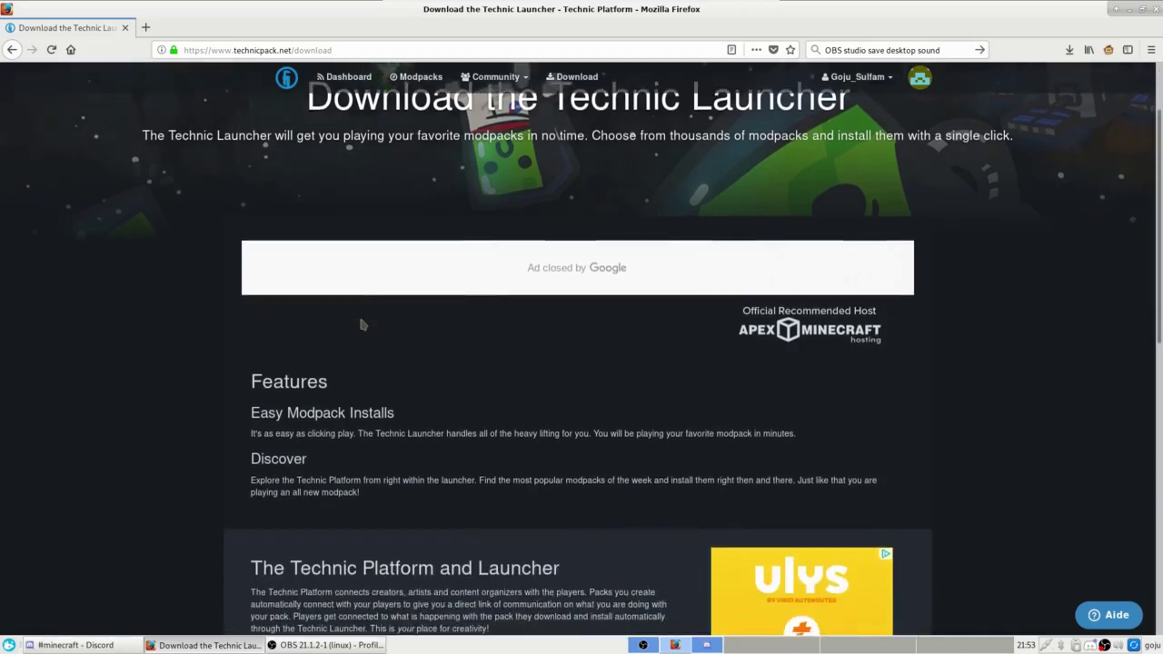
pyautogui.scroll(-5, 360, 318)
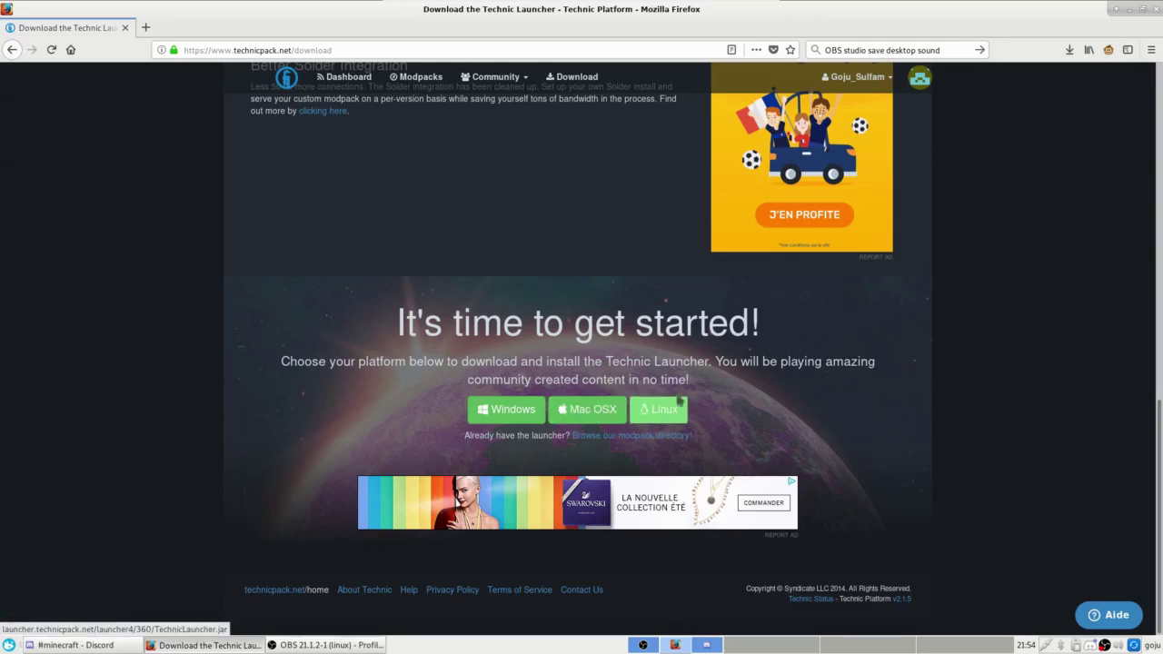
# Run TechnicLauncher.jar from the desktop and carry out the standard installation in the default directory
pyautogui.click(1116, 10)
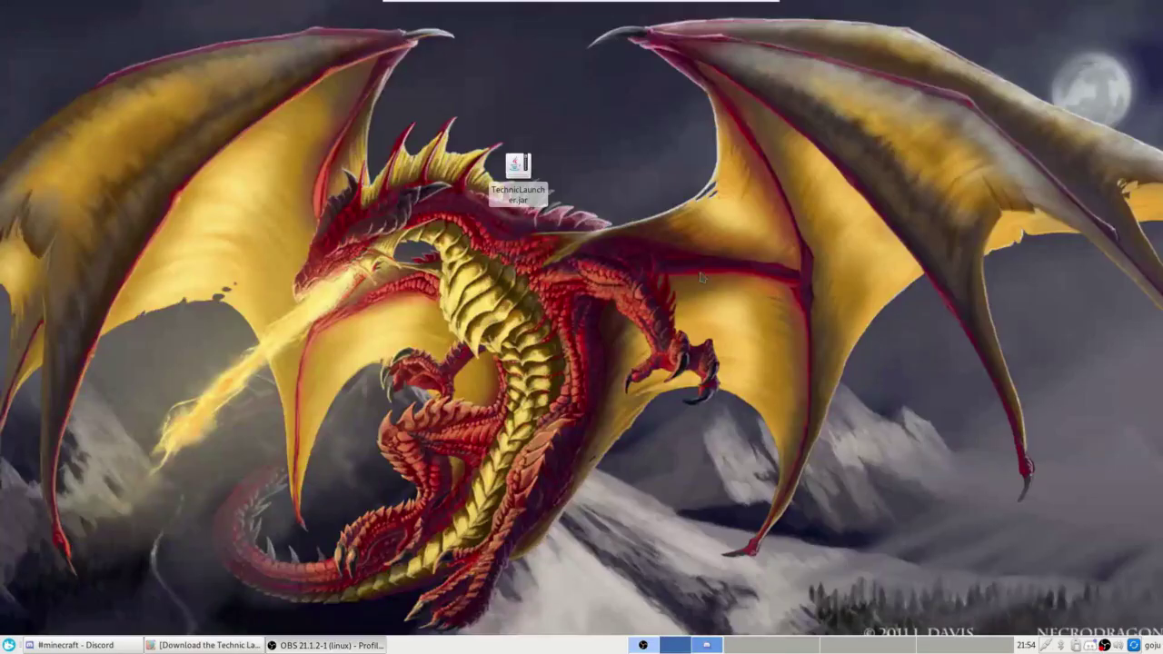
pyautogui.doubleClick(523, 164)
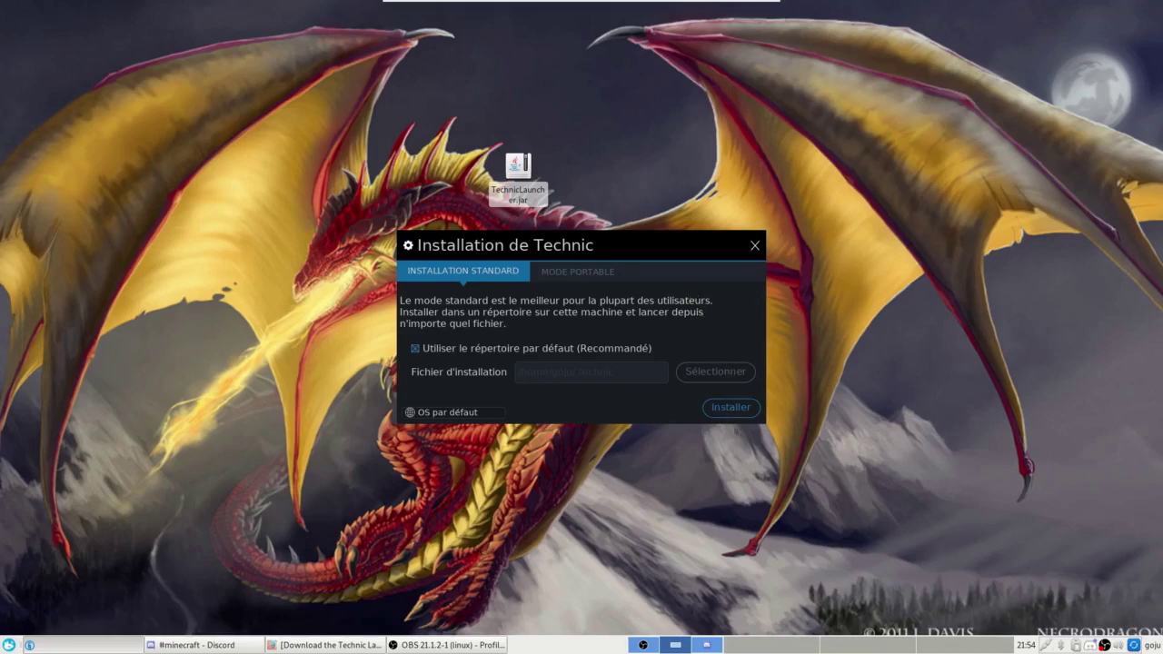
pyautogui.click(743, 409)
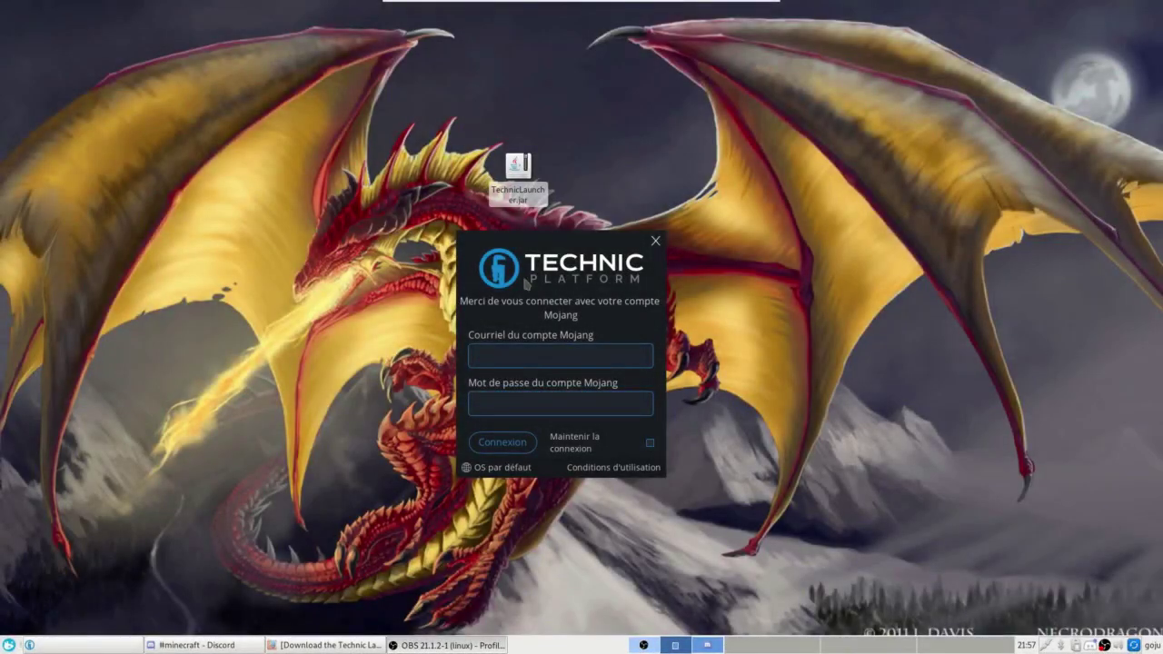
# Sign in to the Technic Launcher with the Mojang account's e-mail and password
pyautogui.click(560, 356)
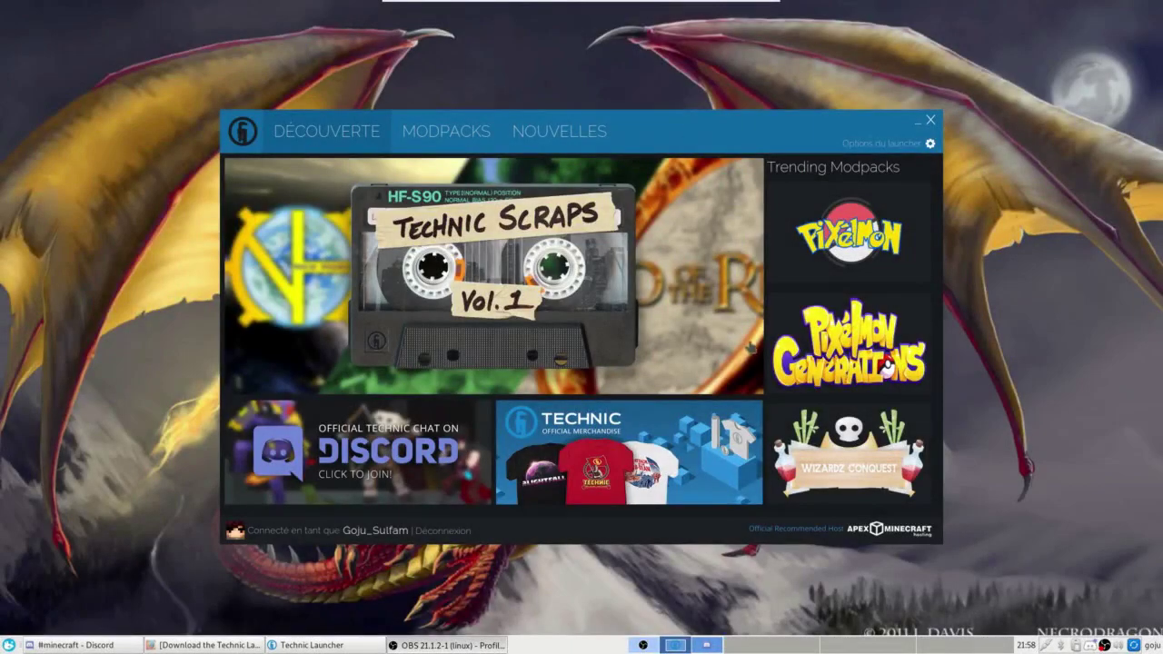
# Set the launcher's Java memory allocation to 4 GB and close the launcher options
pyautogui.click(878, 145)
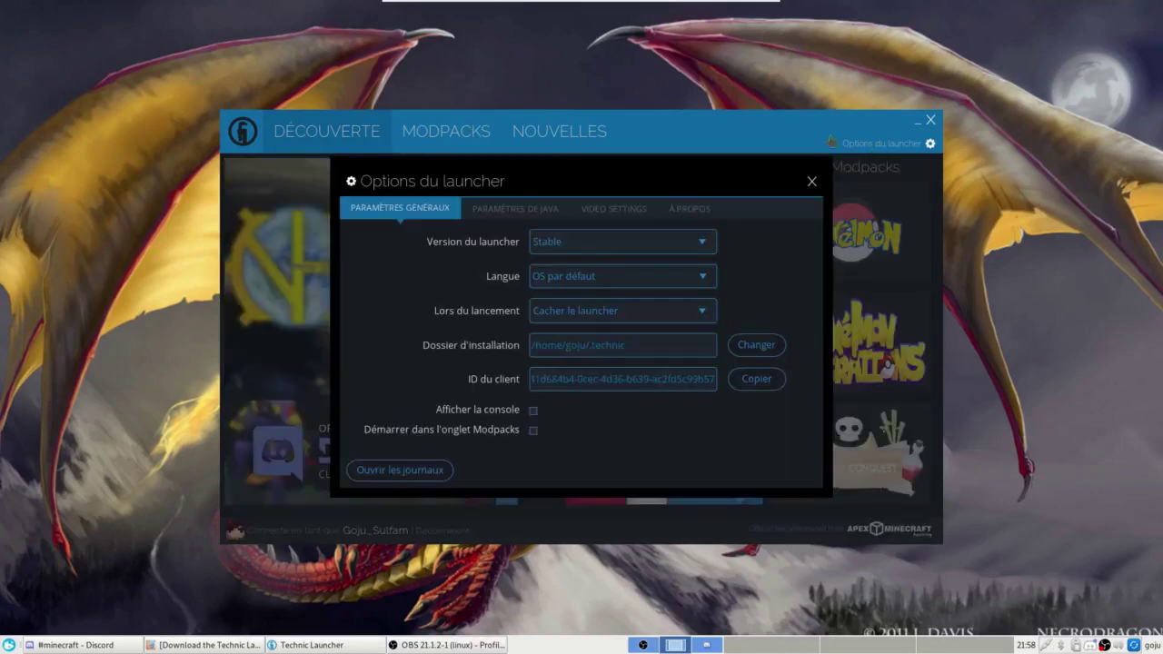
pyautogui.click(500, 211)
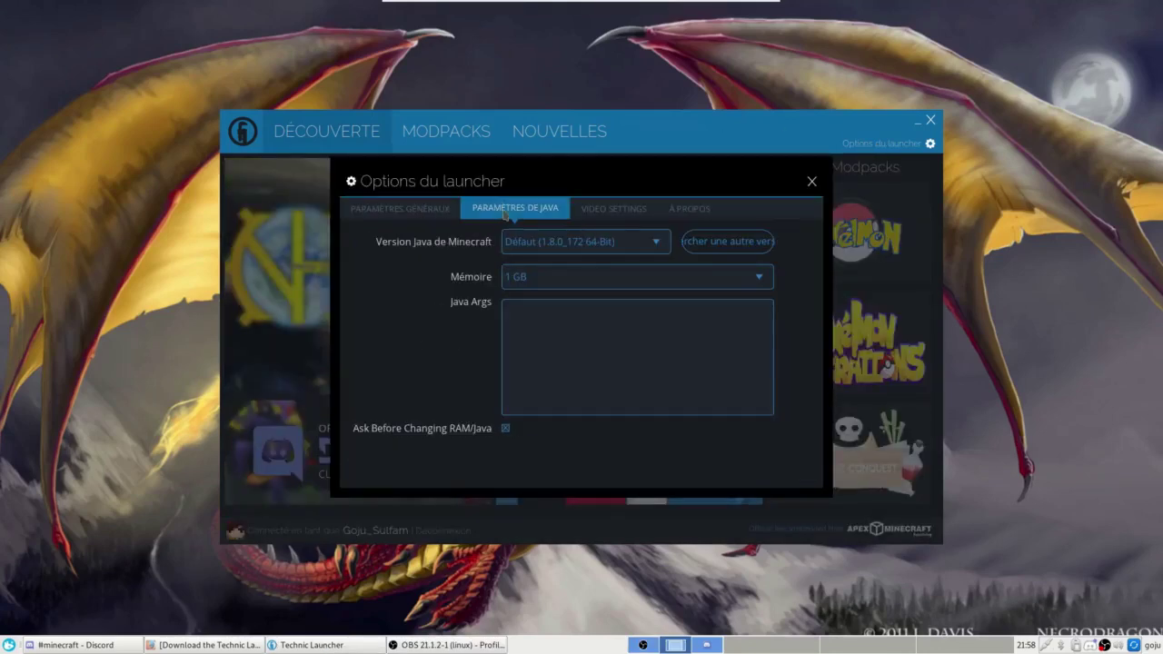
pyautogui.click(762, 280)
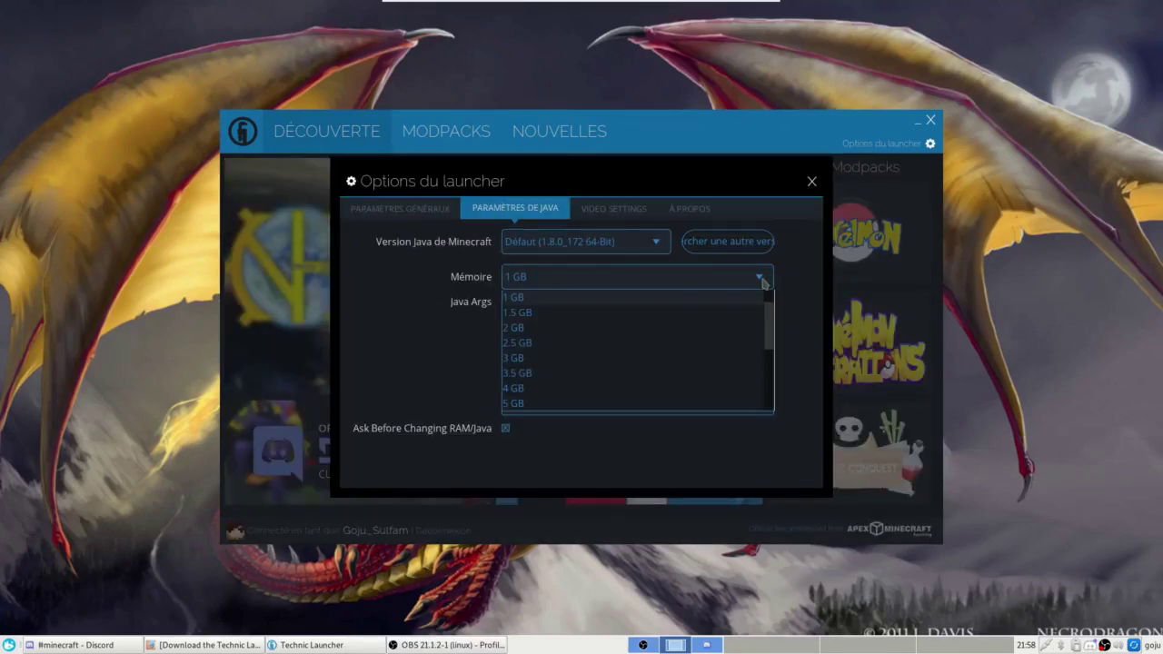
pyautogui.click(548, 389)
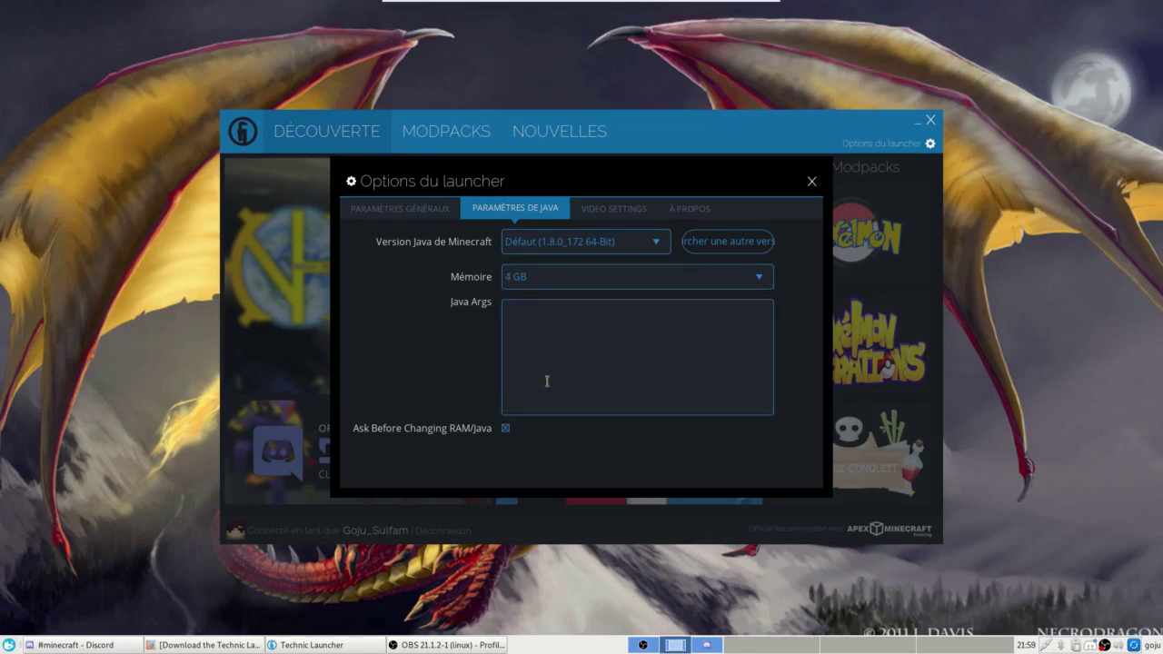
pyautogui.click(813, 183)
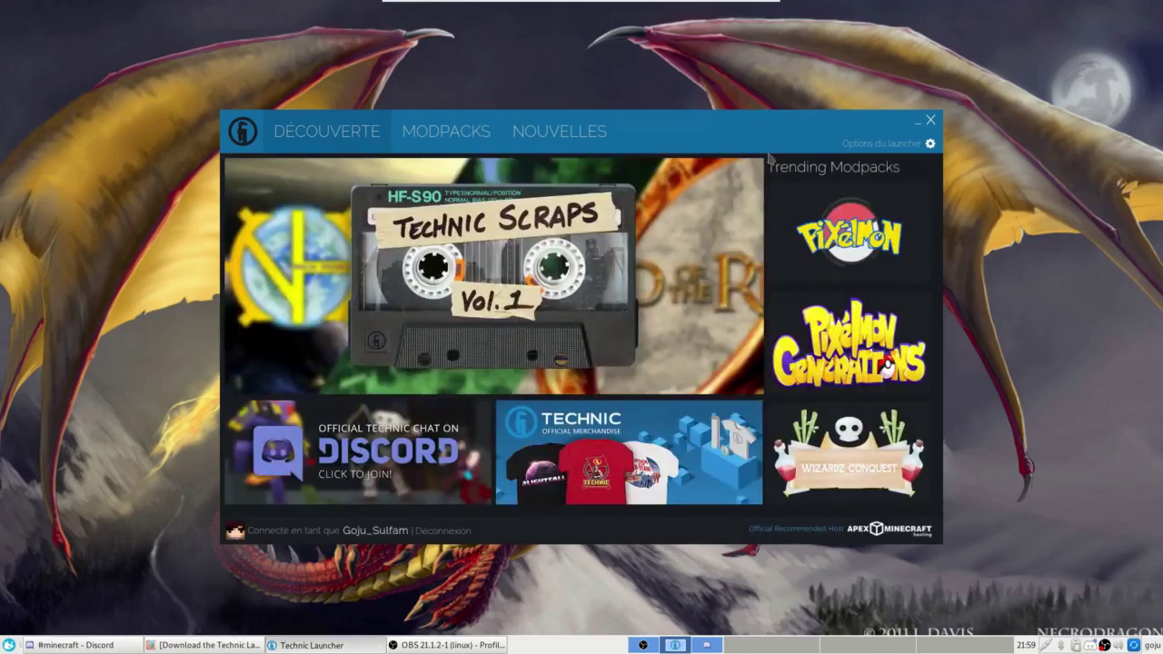
# Search the modpacks for "ericius" and install the Ericius modpack
pyautogui.click(448, 137)
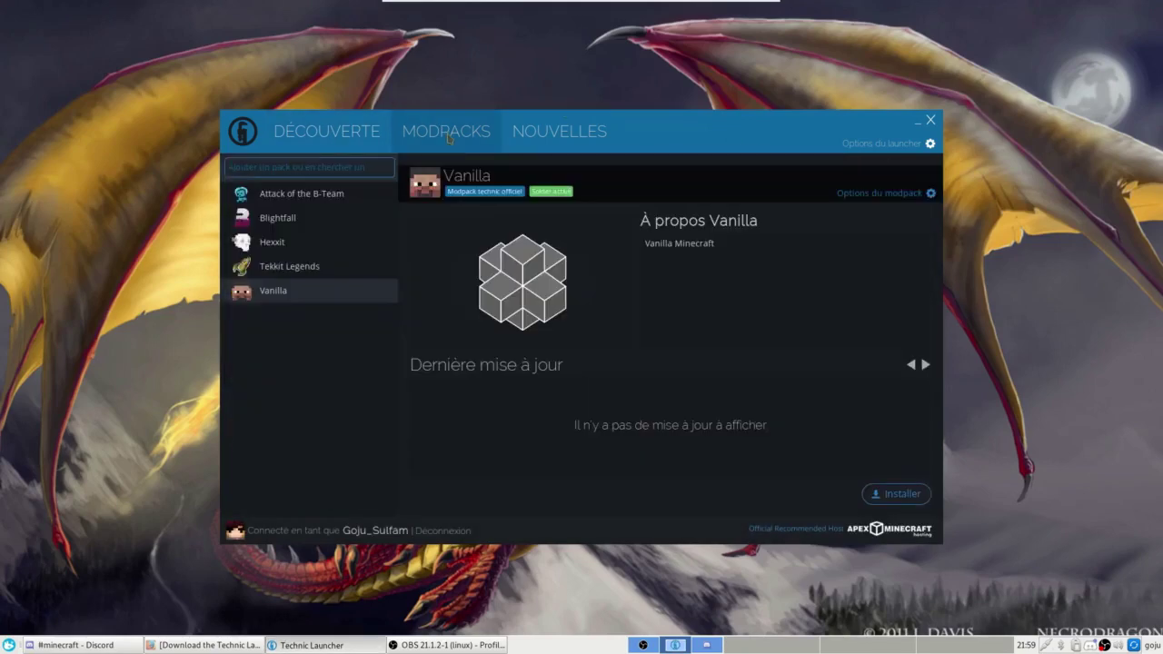
pyautogui.click(306, 168)
pyautogui.write('en')
pyautogui.write('icius')
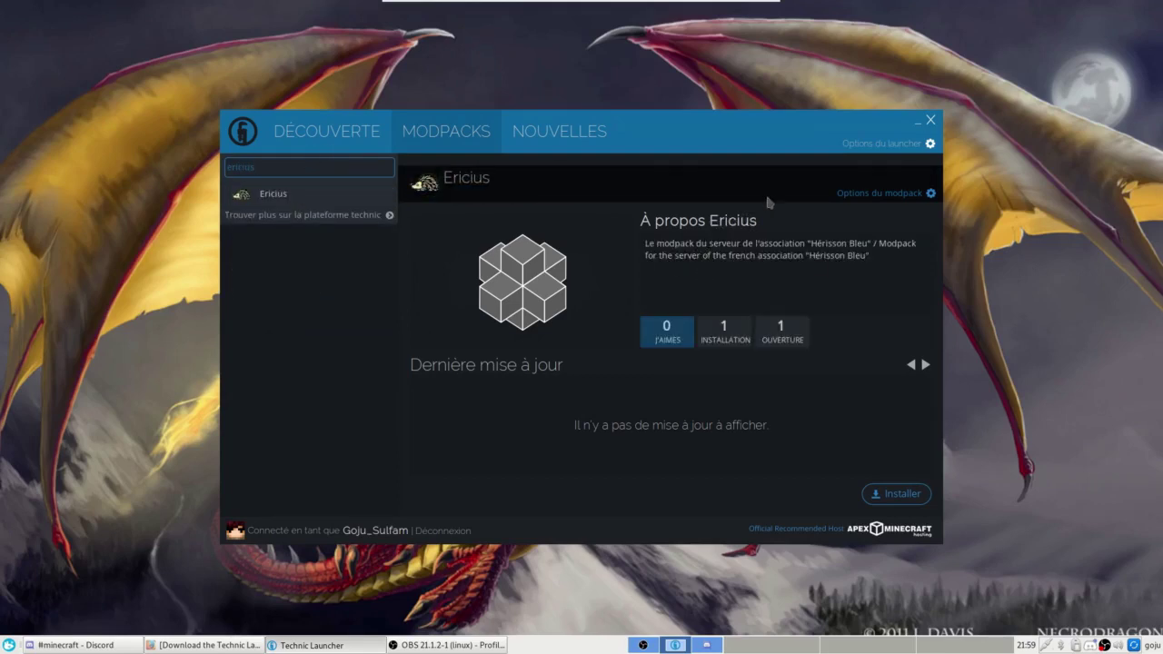
pyautogui.click(902, 495)
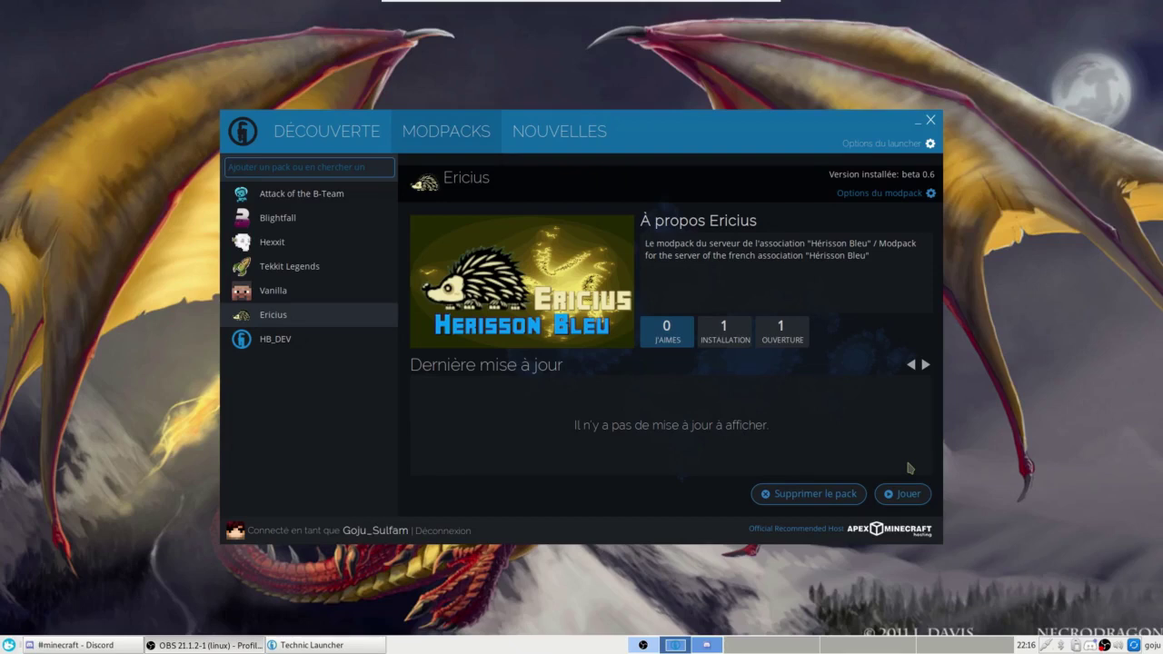
# Start the Ericius modpack in a maximized window and check its multiplayer server list
pyautogui.click(897, 494)
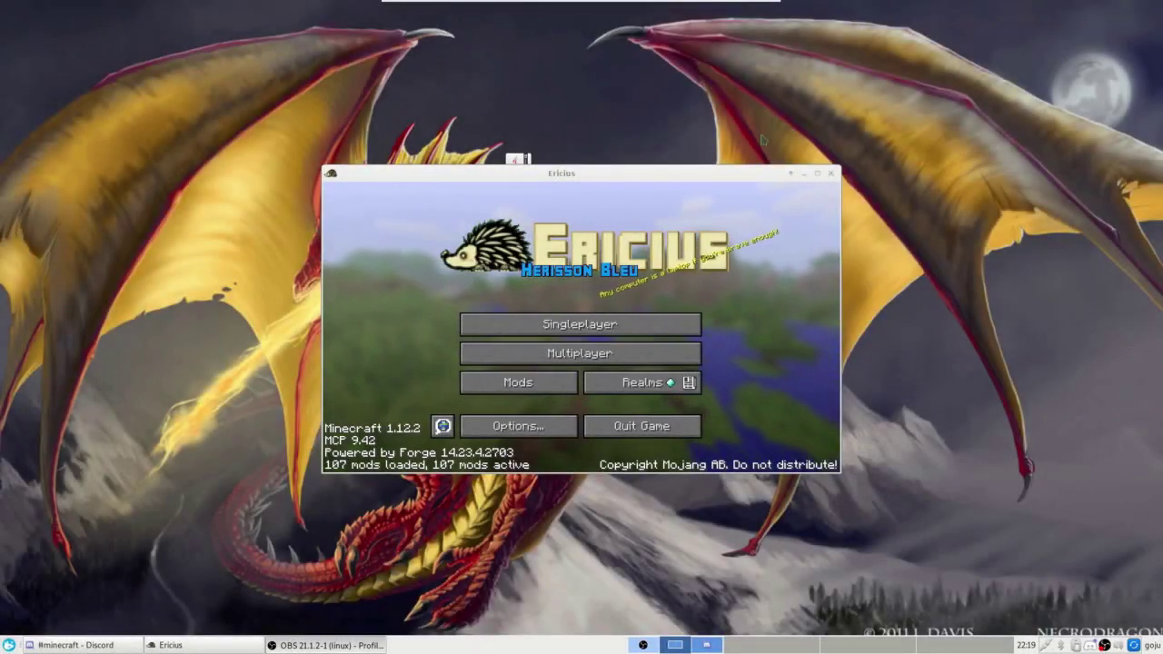
pyautogui.click(820, 174)
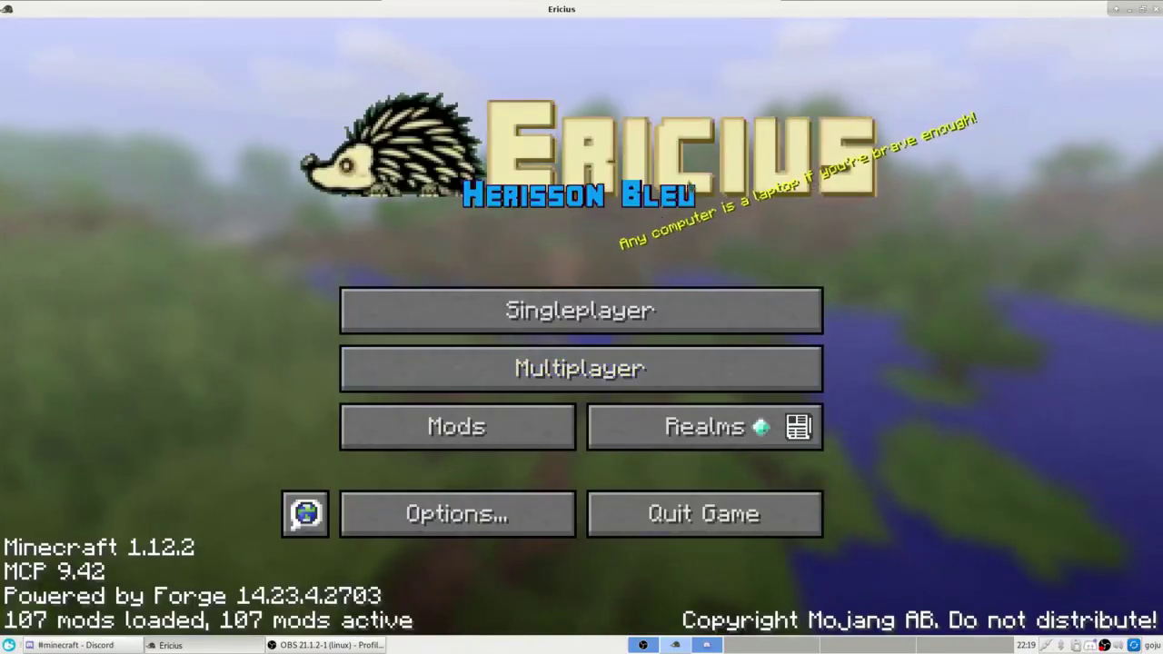
pyautogui.click(524, 373)
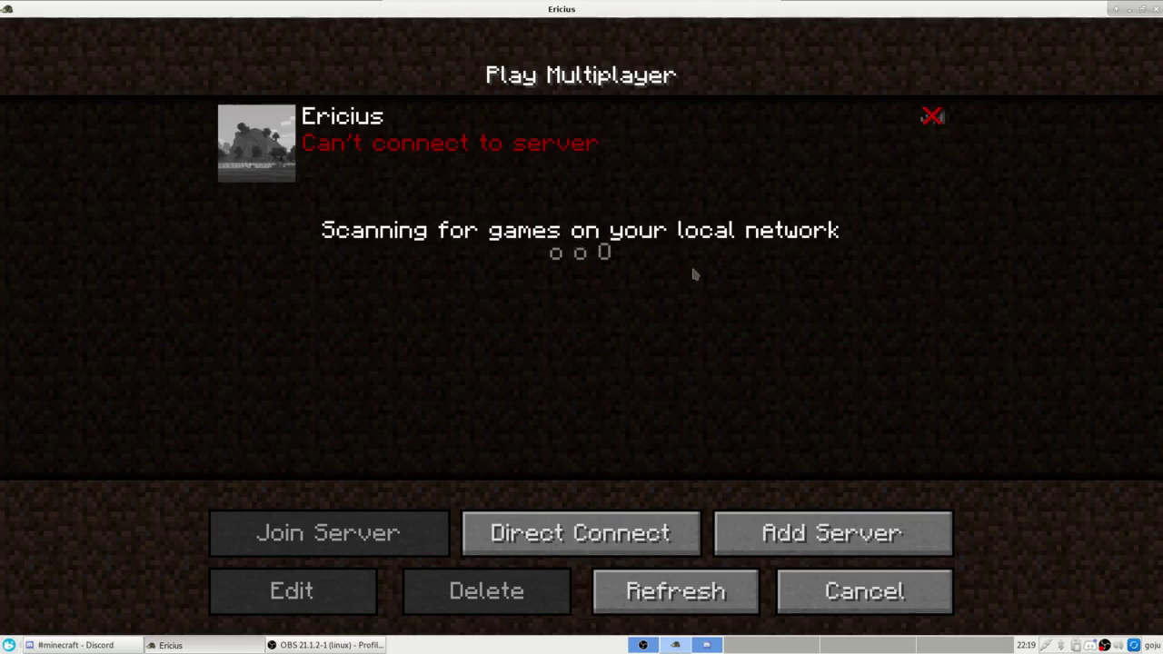
pyautogui.click(843, 600)
# Create a singleplayer world named New World in Creative mode, keeping the default world options
pyautogui.click(617, 315)
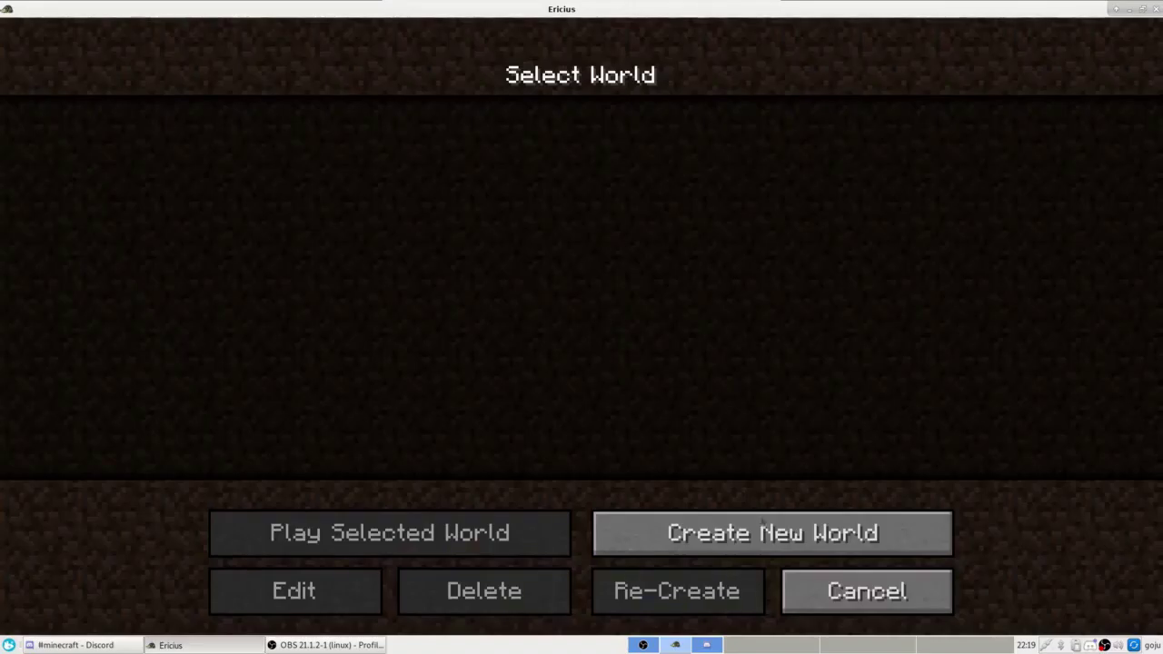
pyautogui.click(762, 523)
pyautogui.click(536, 311)
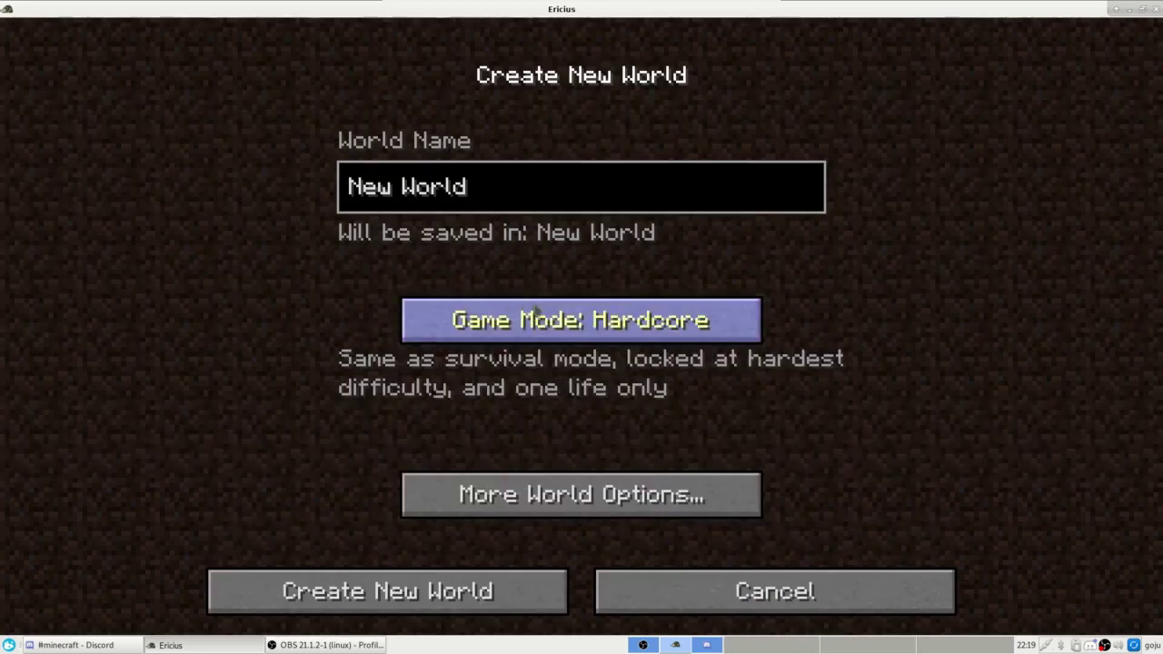
pyautogui.click(536, 310)
pyautogui.click(581, 495)
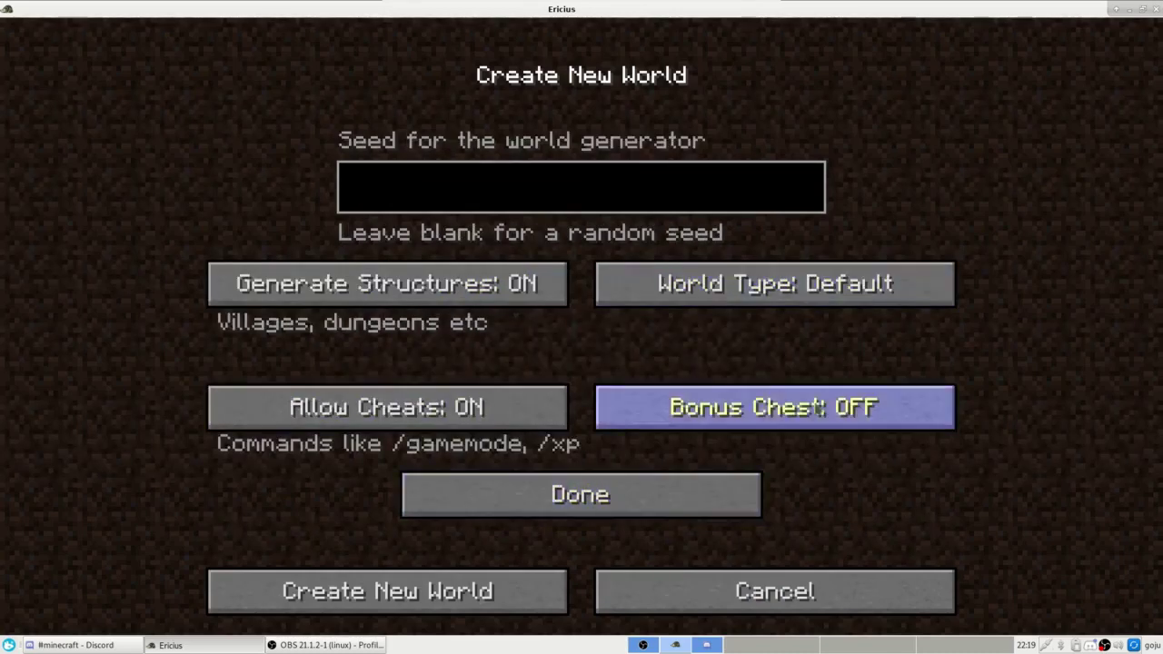
pyautogui.click(537, 491)
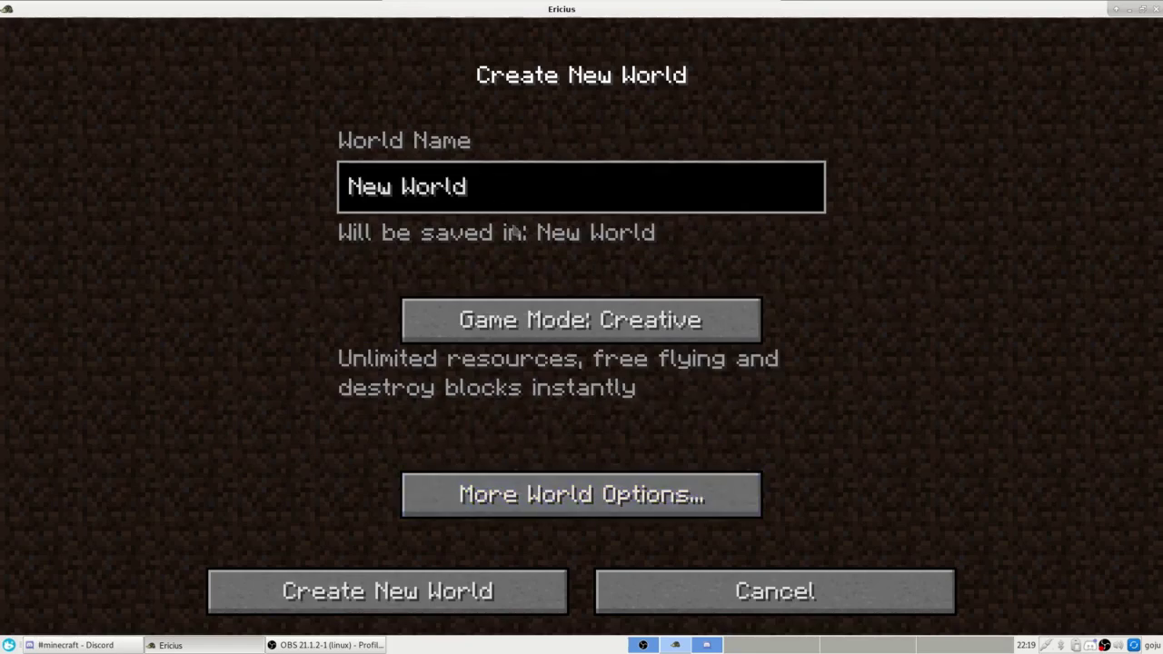
pyautogui.click(389, 590)
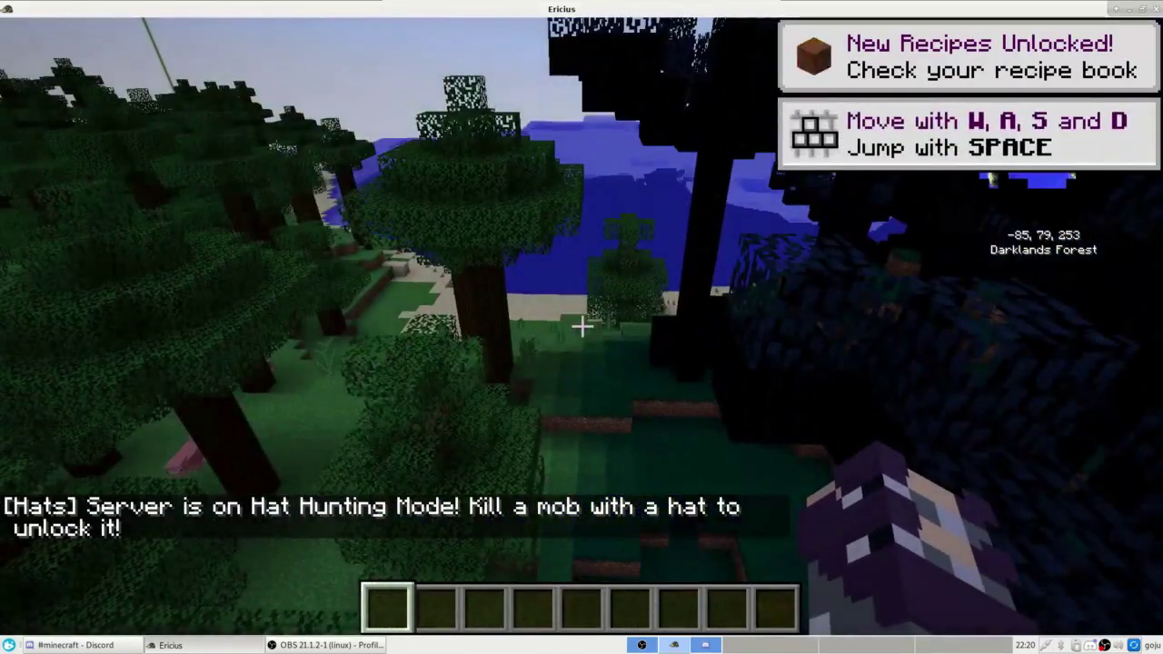
# Check the game's performance and memory information in the debug overlay
pyautogui.press('F3')
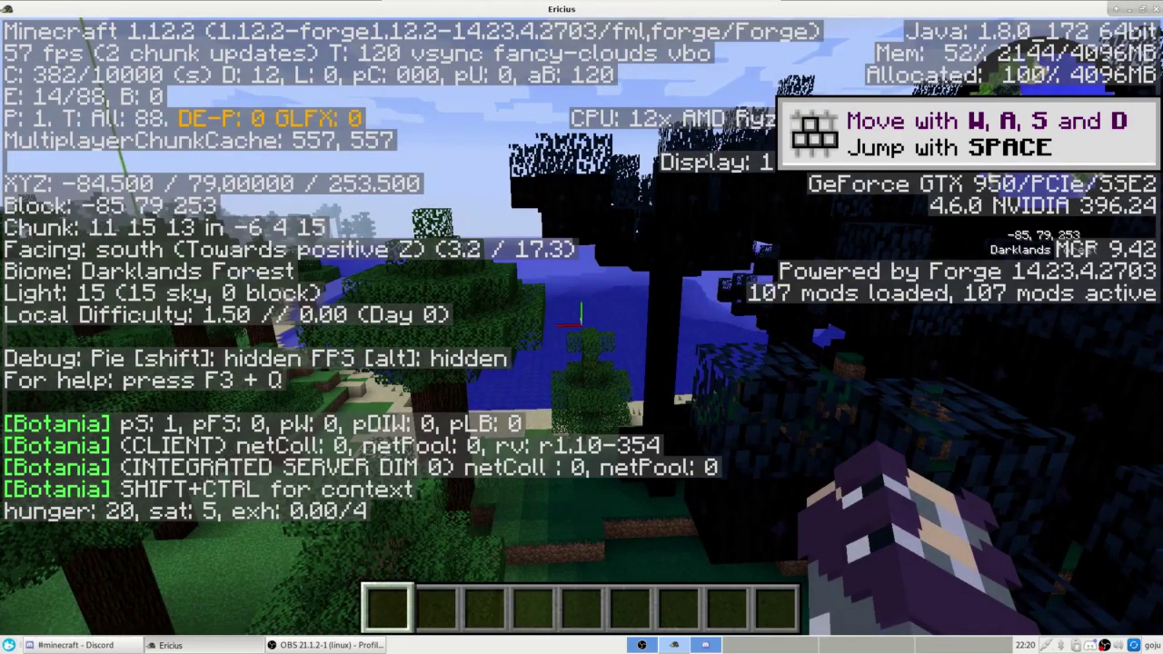
pyautogui.press('F3')
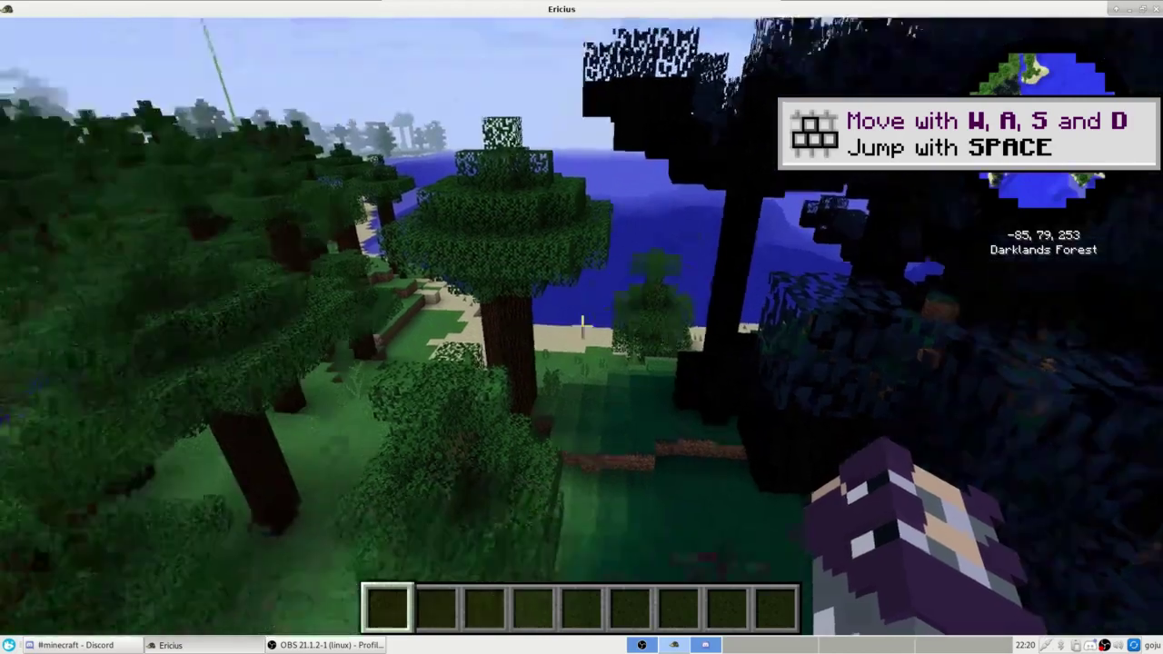
# Try to fly forward with Z and check the movement key bindings in the control settings
pyautogui.press('space')
pyautogui.press('z')
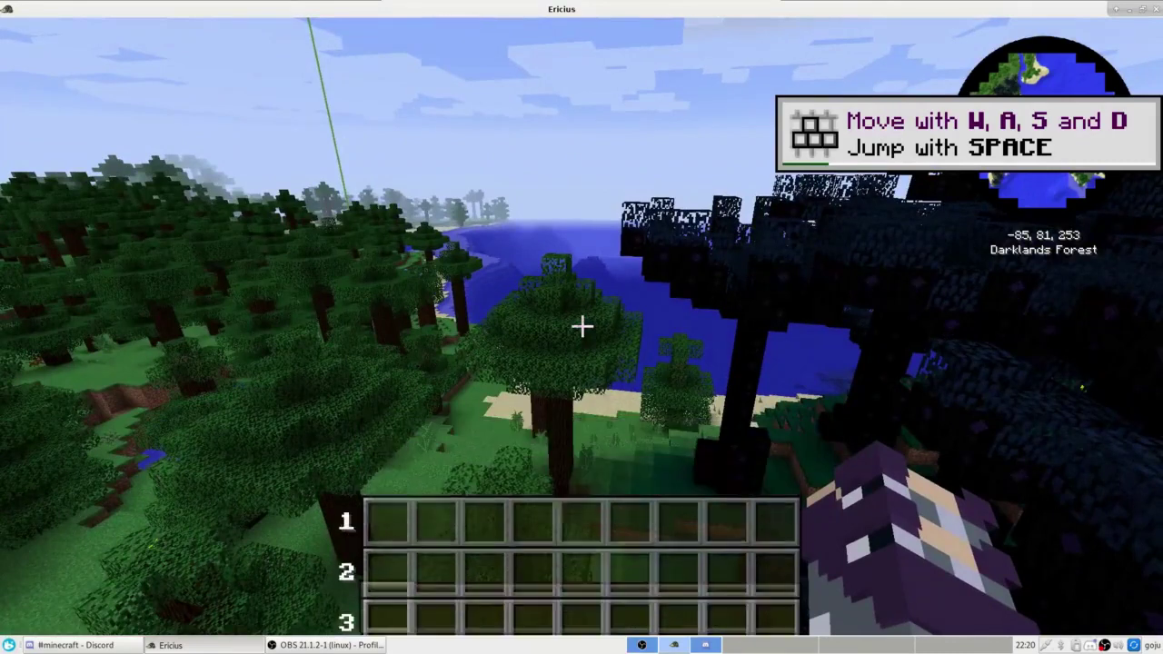
pyautogui.press('Escape')
pyautogui.click(509, 392)
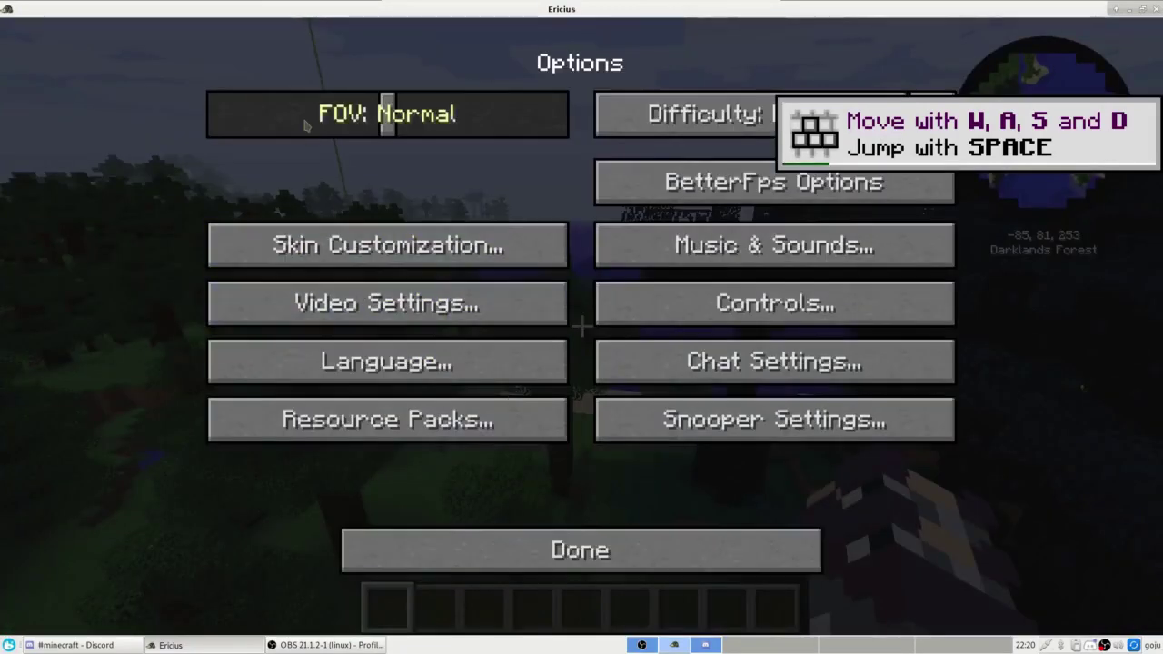
pyautogui.click(789, 318)
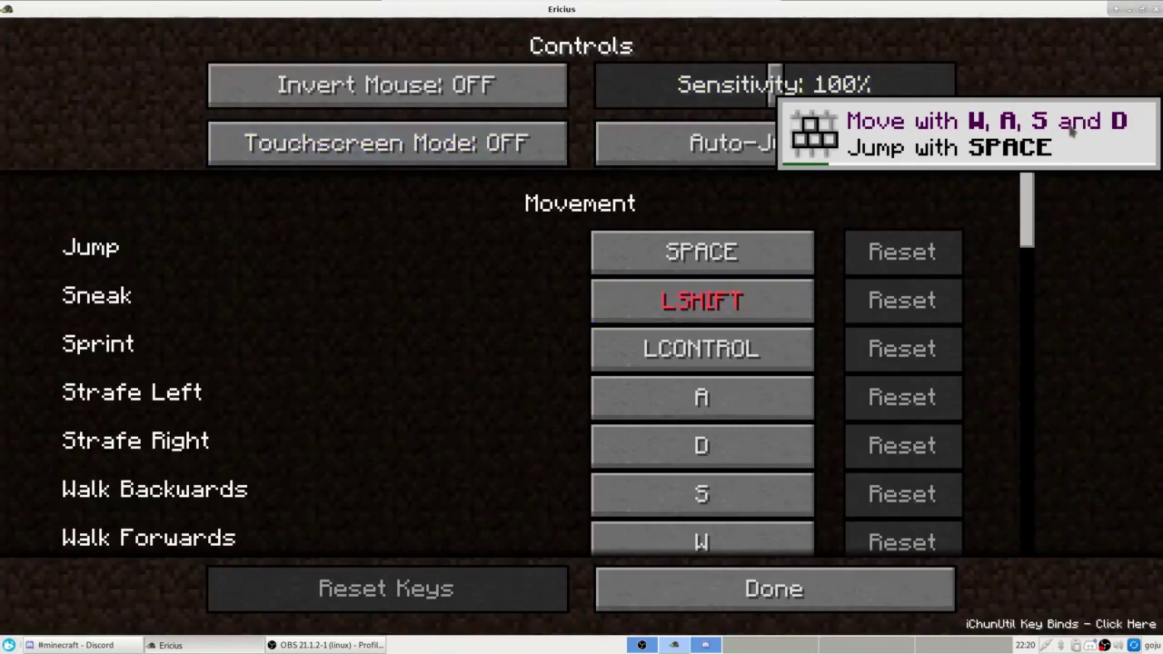
pyautogui.press('Escape')
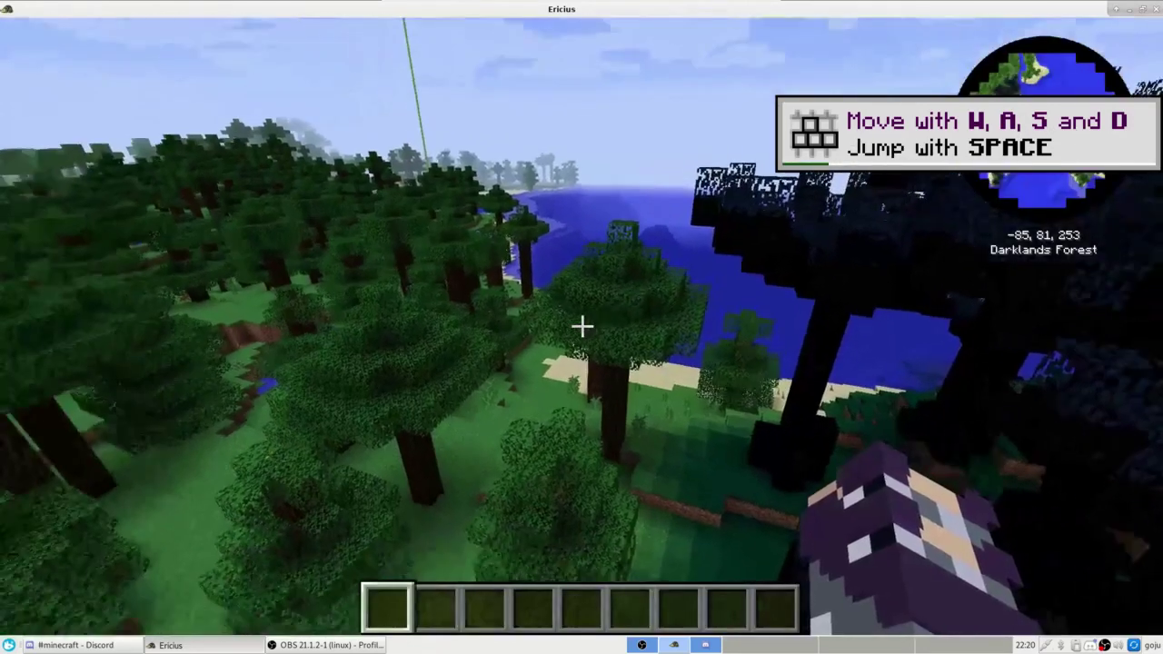
# Test the strafe, backward and forward movement keys while flying over the forest
pyautogui.press('d')
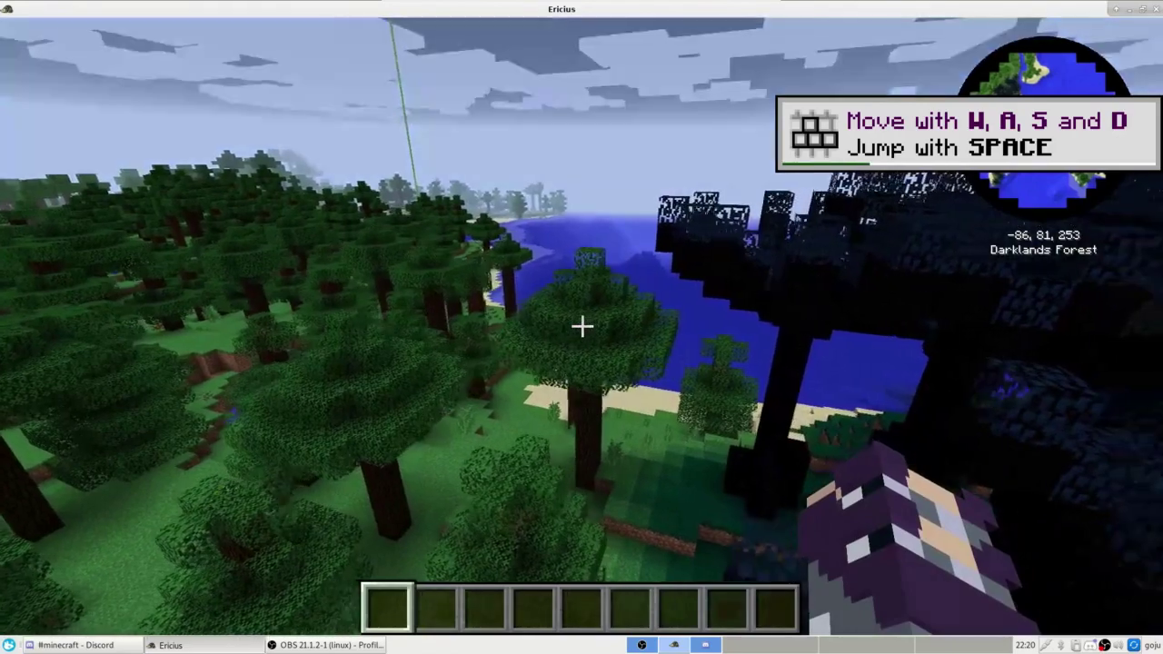
pyautogui.press('d')
pyautogui.press('s')
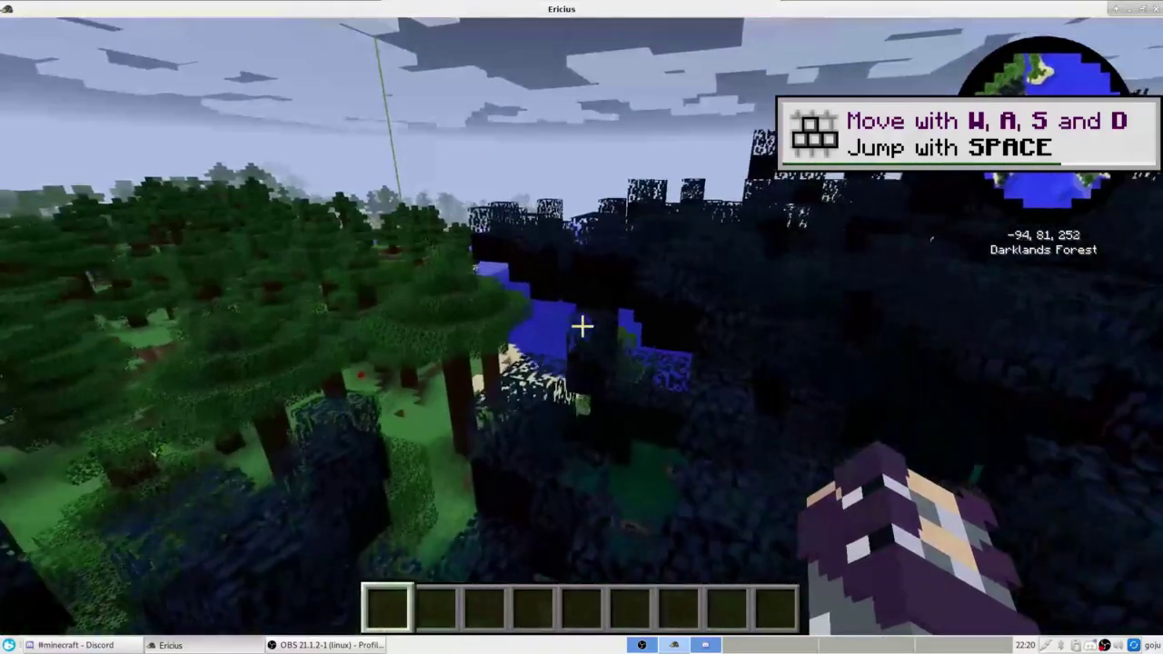
pyautogui.press('z')
pyautogui.press('w')
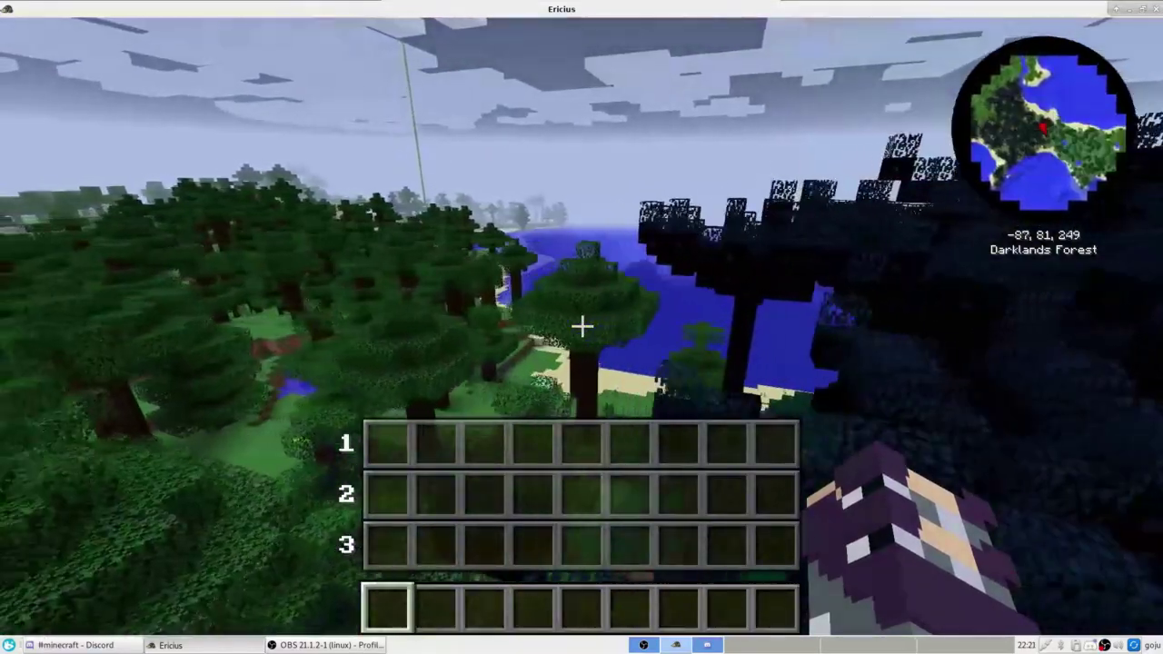
# Review the key bindings in the control settings, from Movement through Gameplay, Inventory, Creative Mode and Multiplayer to the camera controls
pyautogui.press('Escape')
pyautogui.click(454, 384)
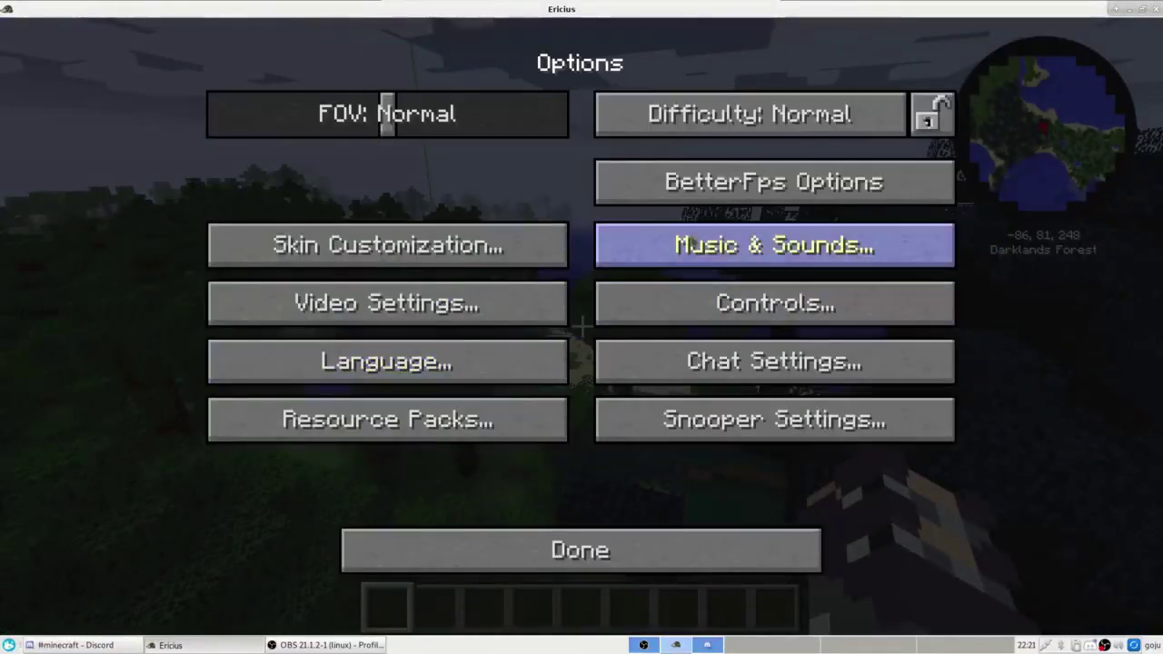
pyautogui.click(636, 302)
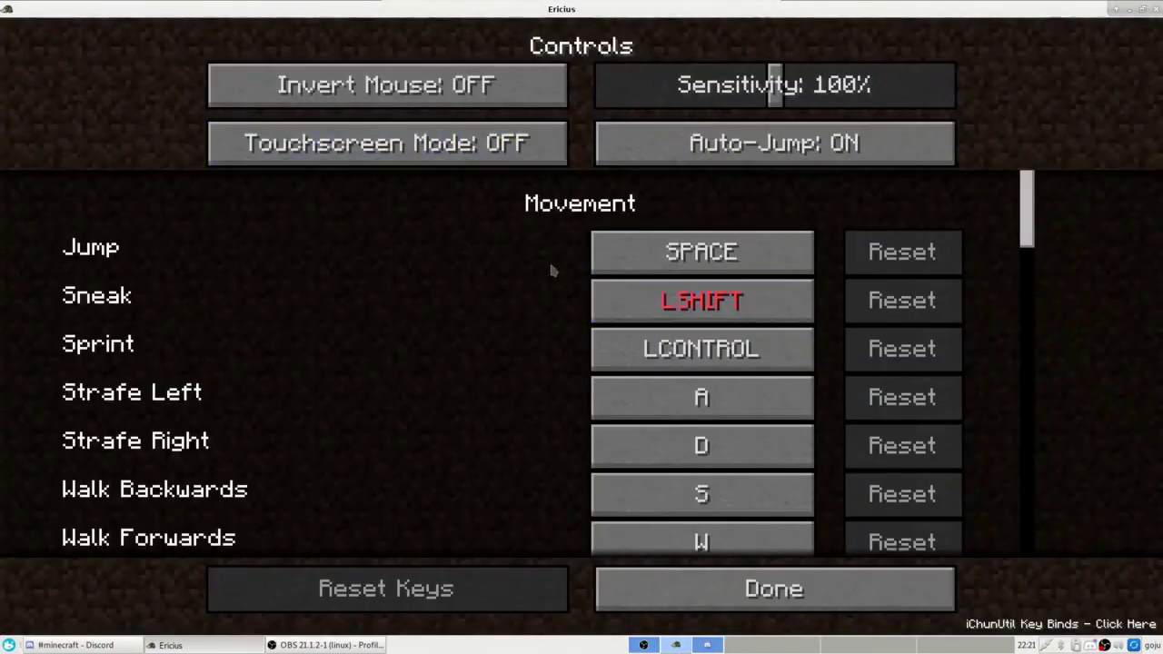
pyautogui.scroll(-3, 611, 243)
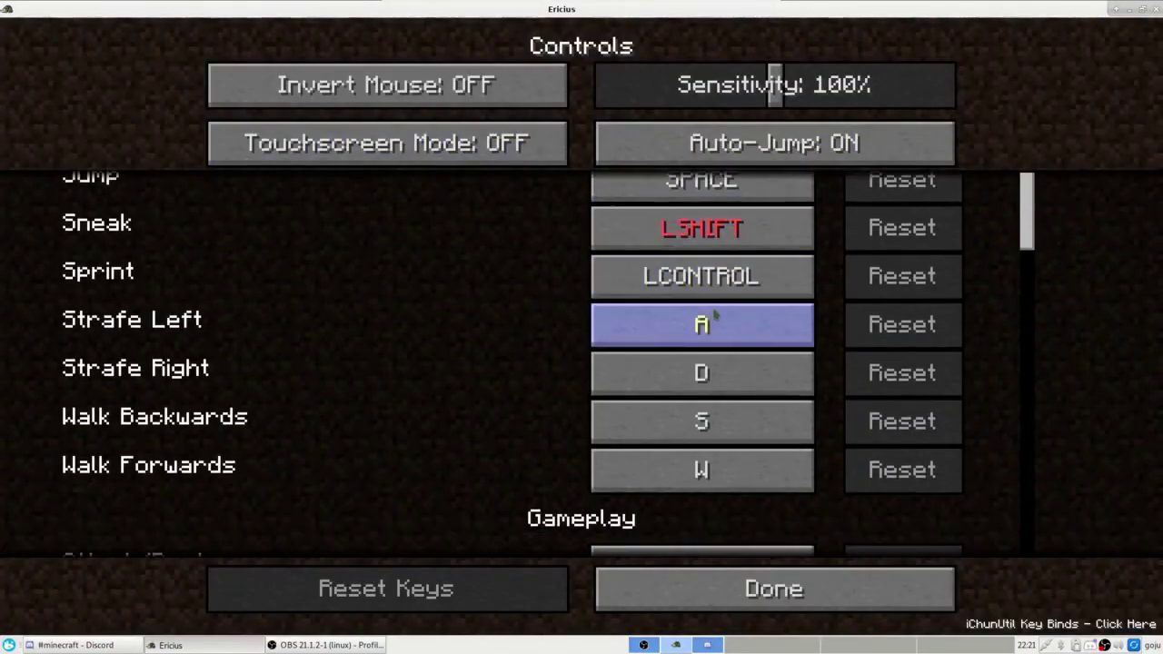
pyautogui.scroll(-8, 792, 319)
pyautogui.scroll(-3, 715, 313)
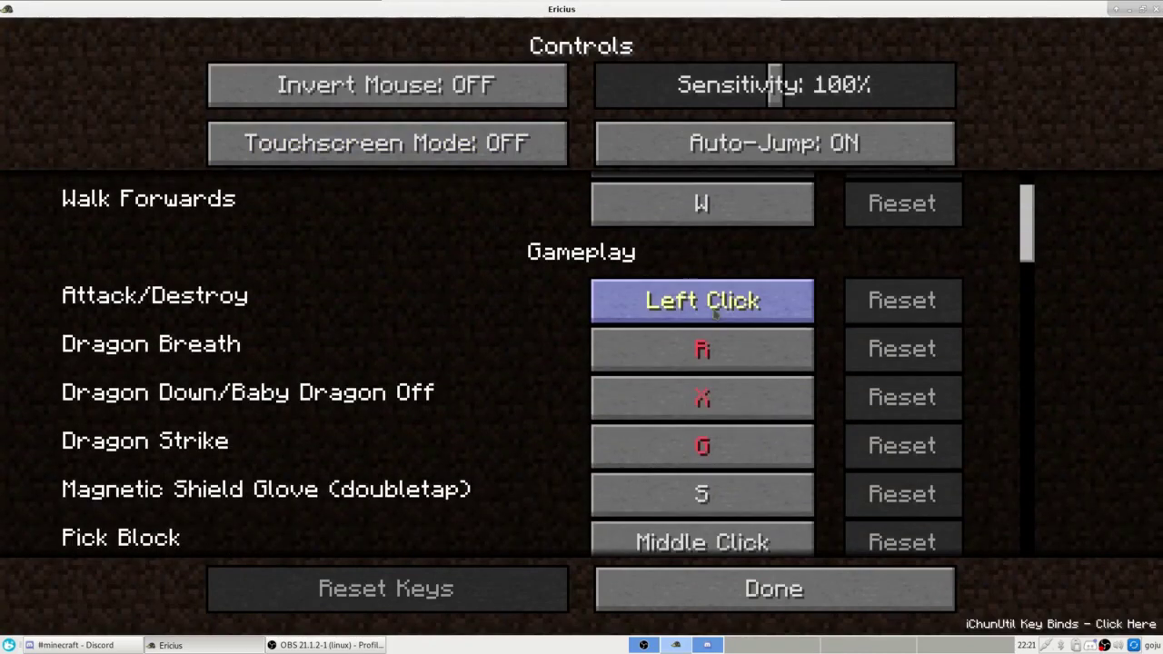
pyautogui.scroll(-4, 715, 311)
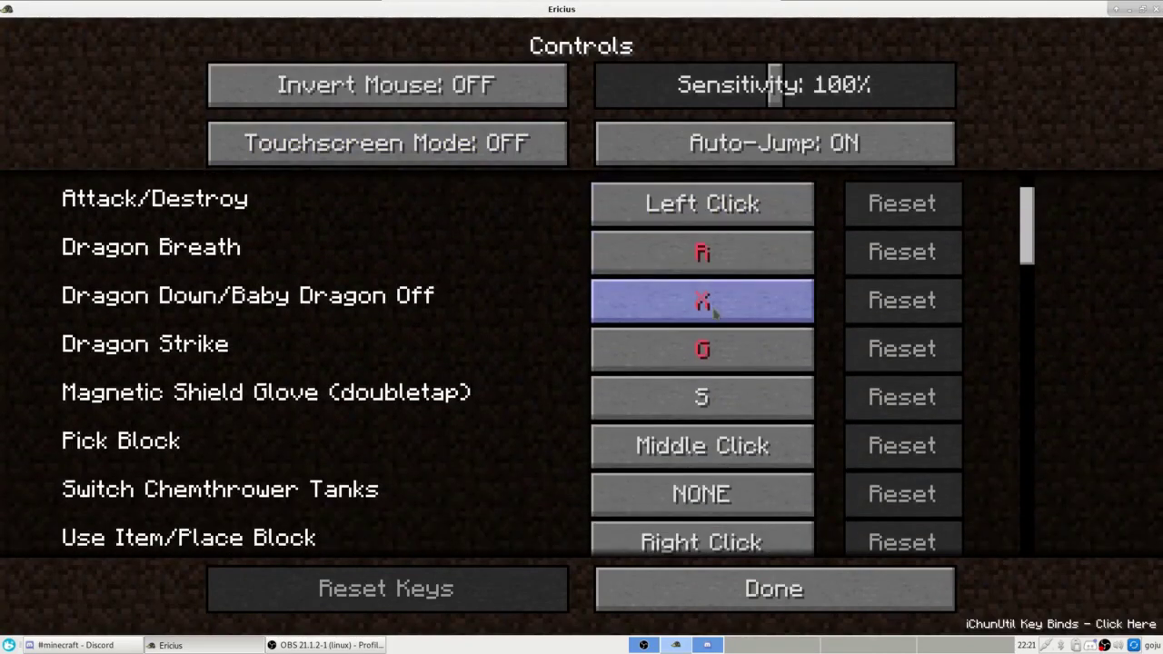
pyautogui.scroll(-13, 715, 311)
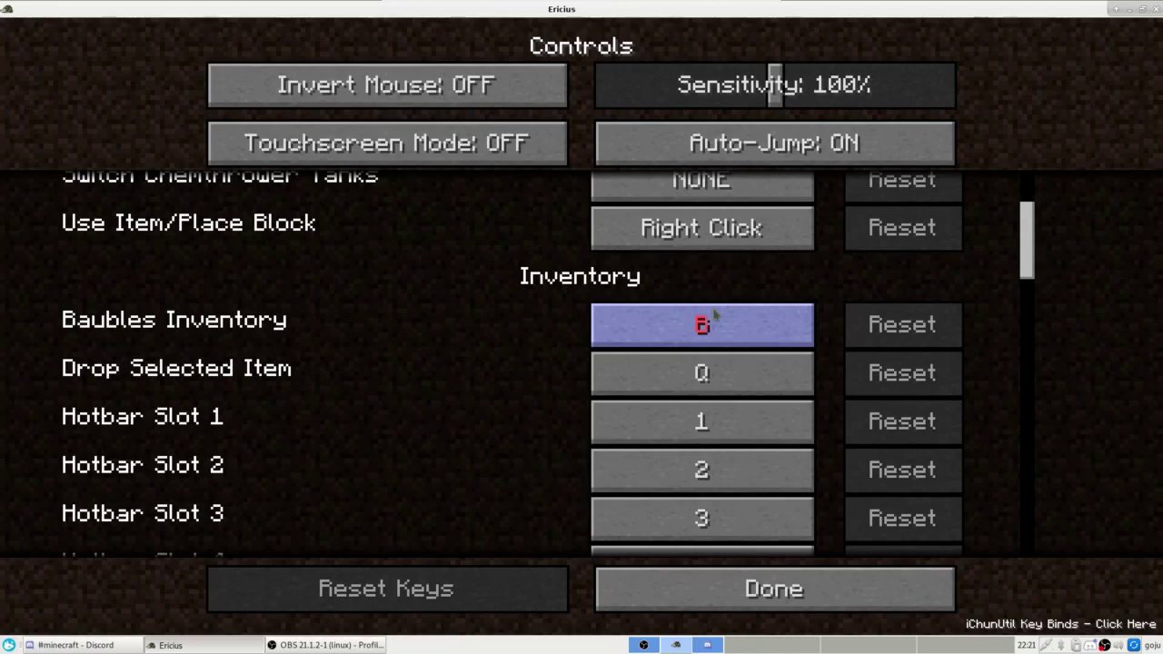
pyautogui.scroll(-4, 715, 313)
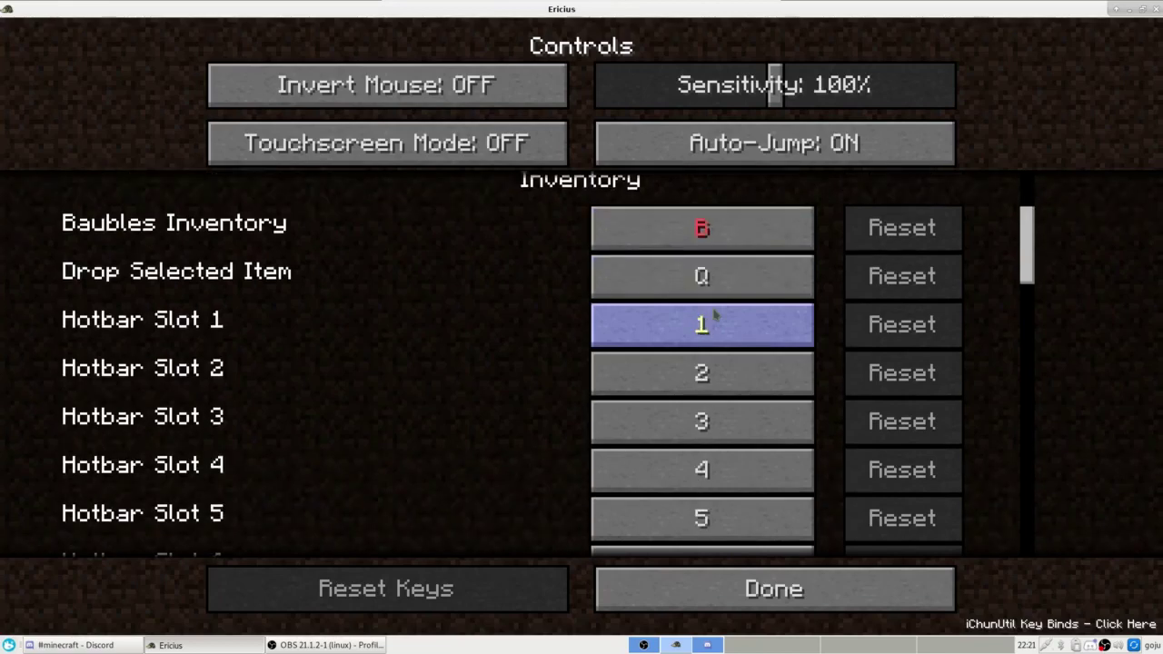
pyautogui.scroll(-16, 495, 323)
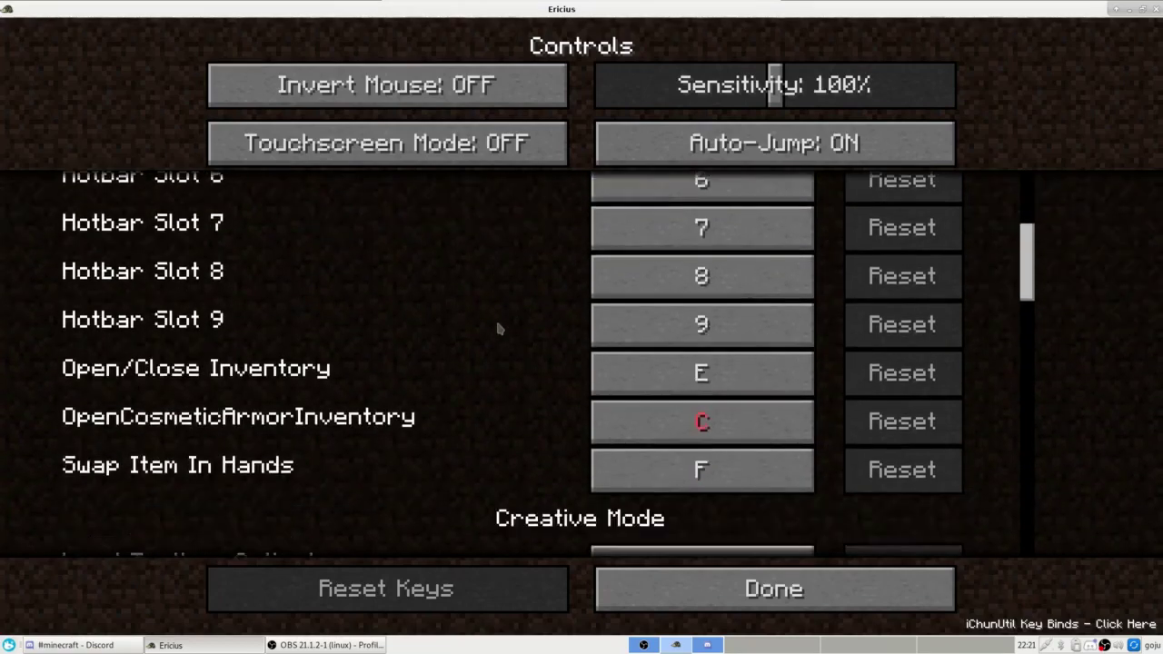
pyautogui.scroll(-10, 498, 328)
pyautogui.scroll(-2, 498, 328)
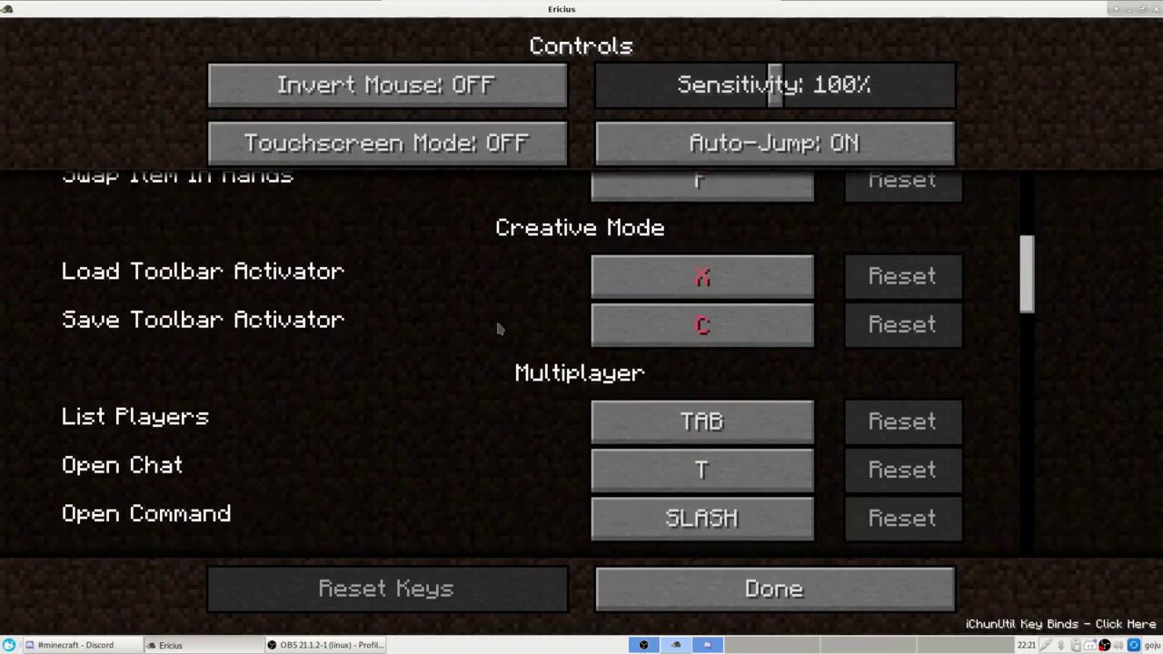
pyautogui.scroll(-5, 498, 328)
pyautogui.scroll(-16, 498, 328)
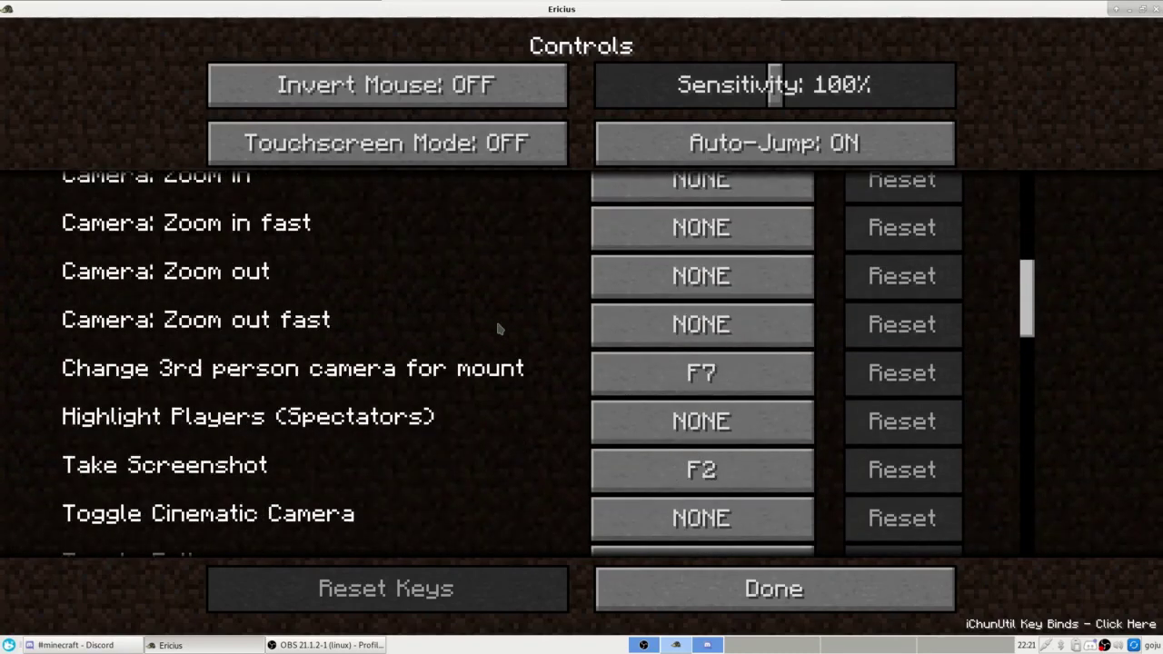
# Clear the conflicting key binding of AbyssalCraft's Change Staff of The Gatekeeper Mode so it is set to NONE
pyautogui.scroll(-16, 498, 329)
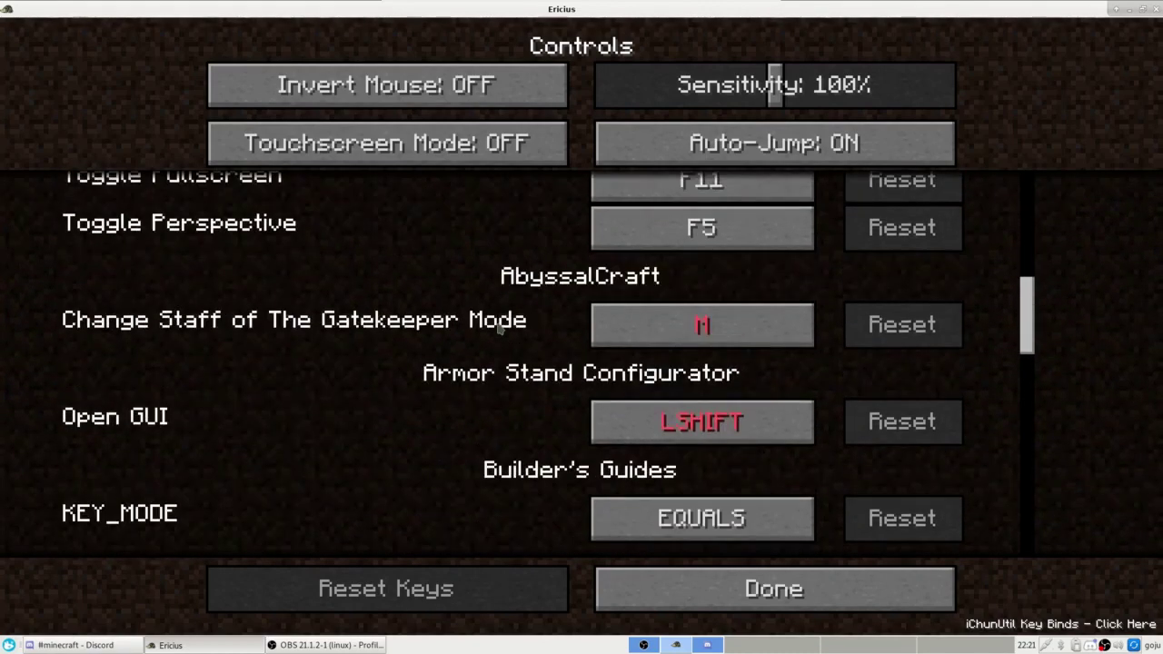
pyautogui.click(721, 329)
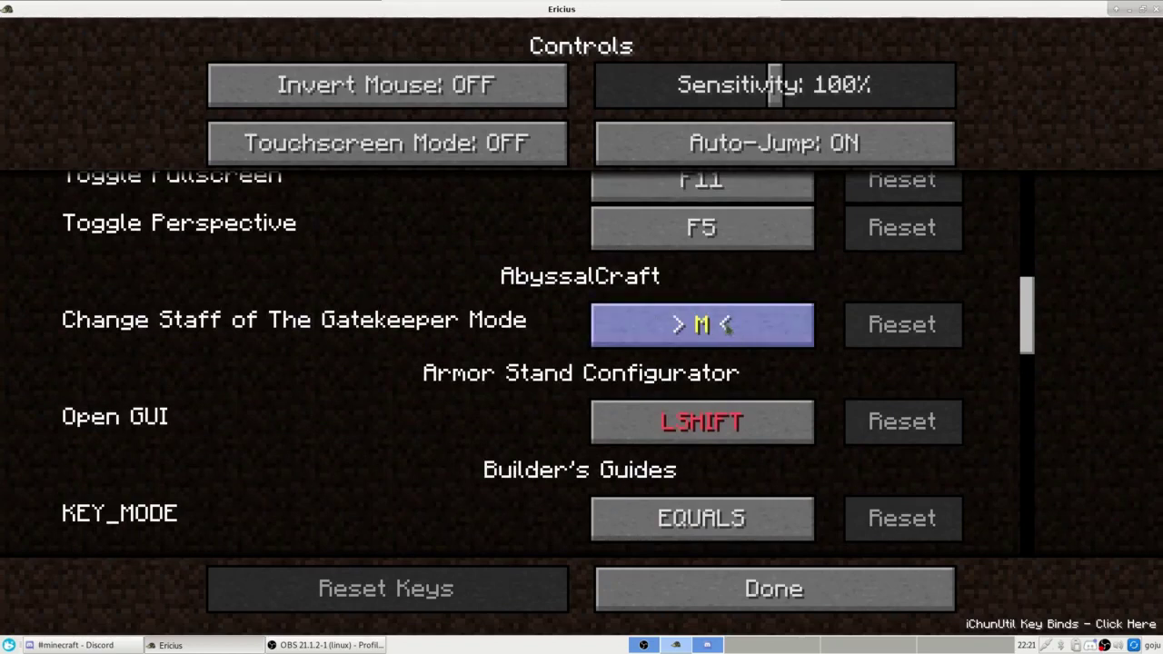
pyautogui.press('Escape')
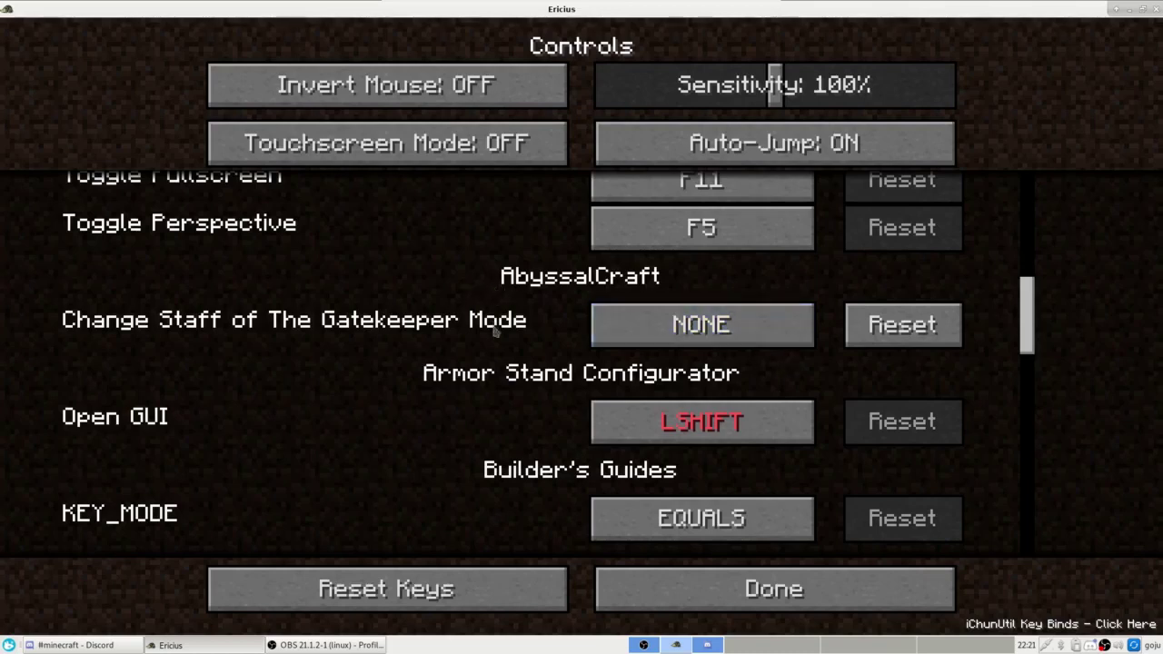
# Examine the remaining mod key bindings for conflicts, from Armor Stand Configurator to Metamorph, and return to the game
pyautogui.scroll(-2, 368, 309)
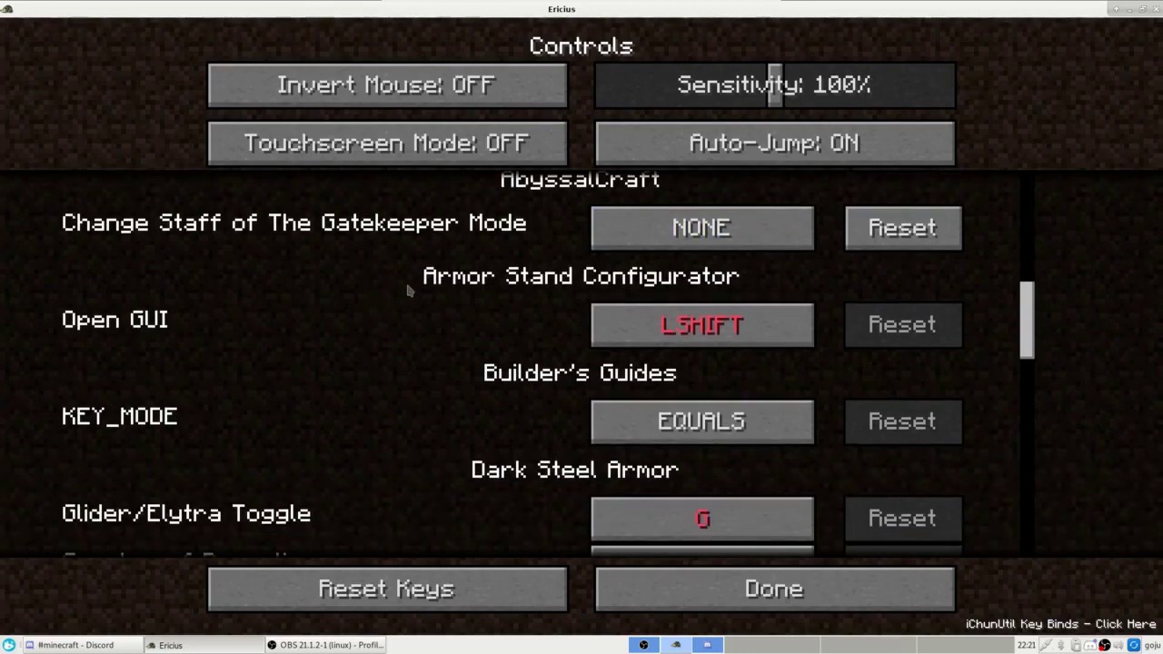
pyautogui.scroll(-12, 473, 294)
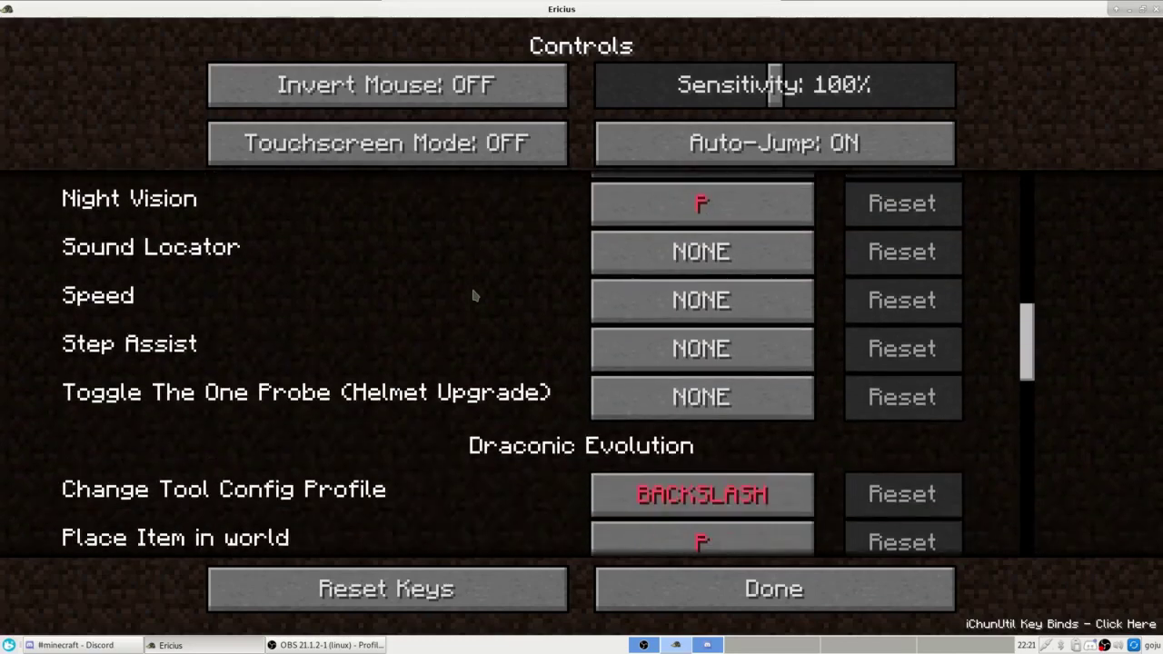
pyautogui.scroll(-10, 472, 294)
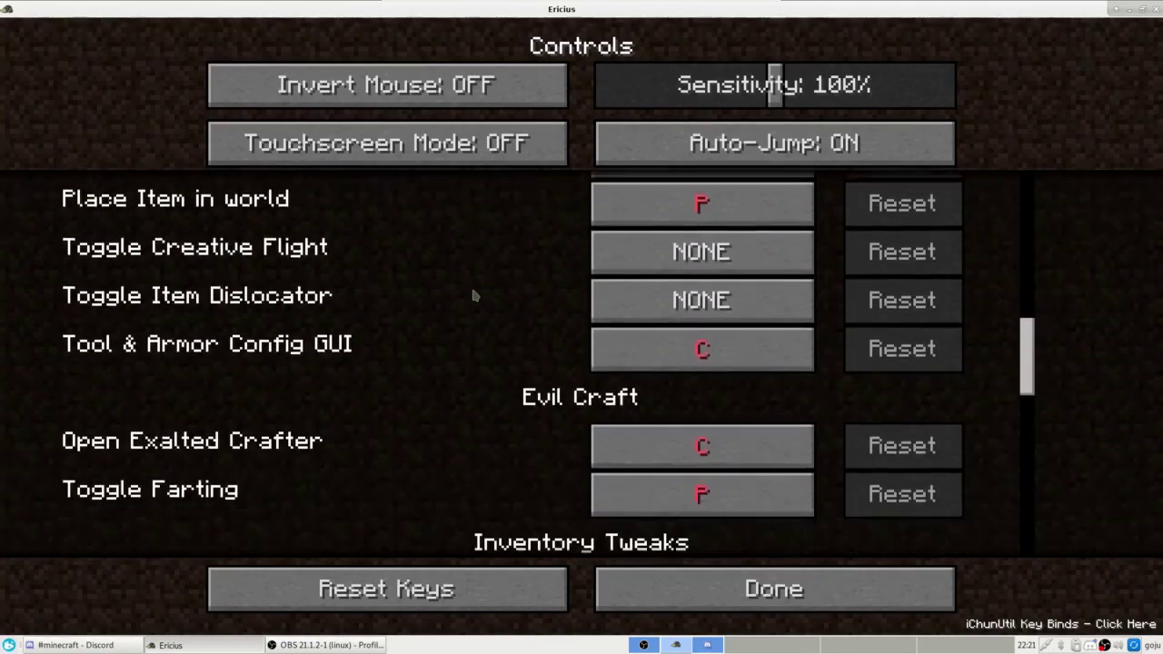
pyautogui.scroll(-7, 473, 293)
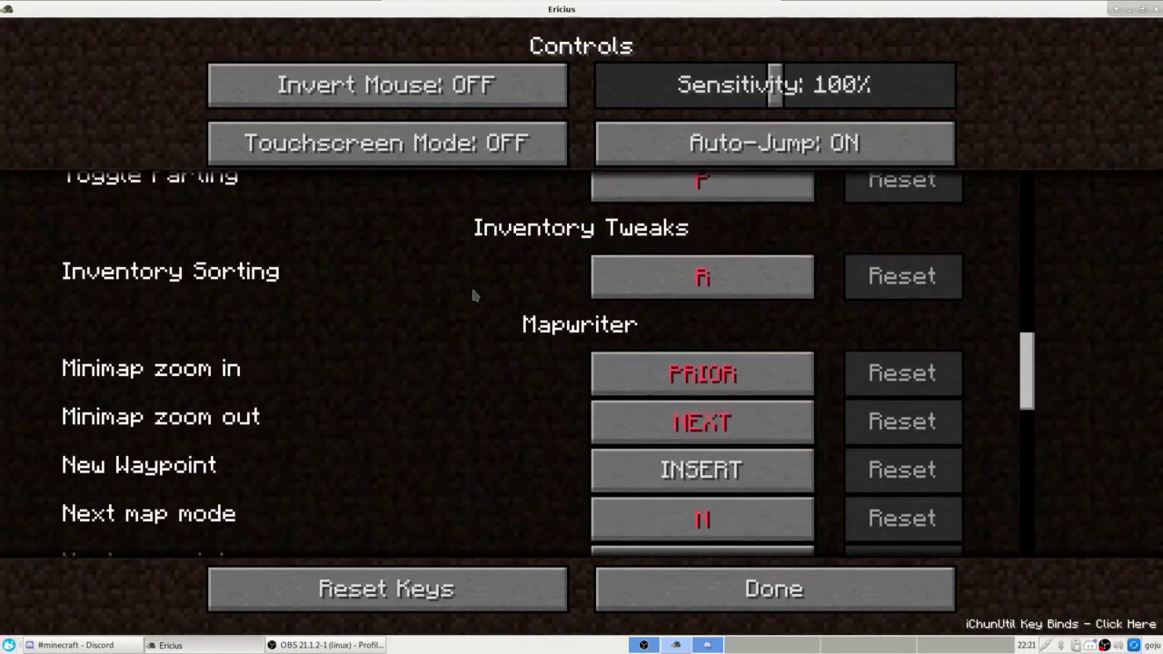
pyautogui.scroll(-9, 473, 294)
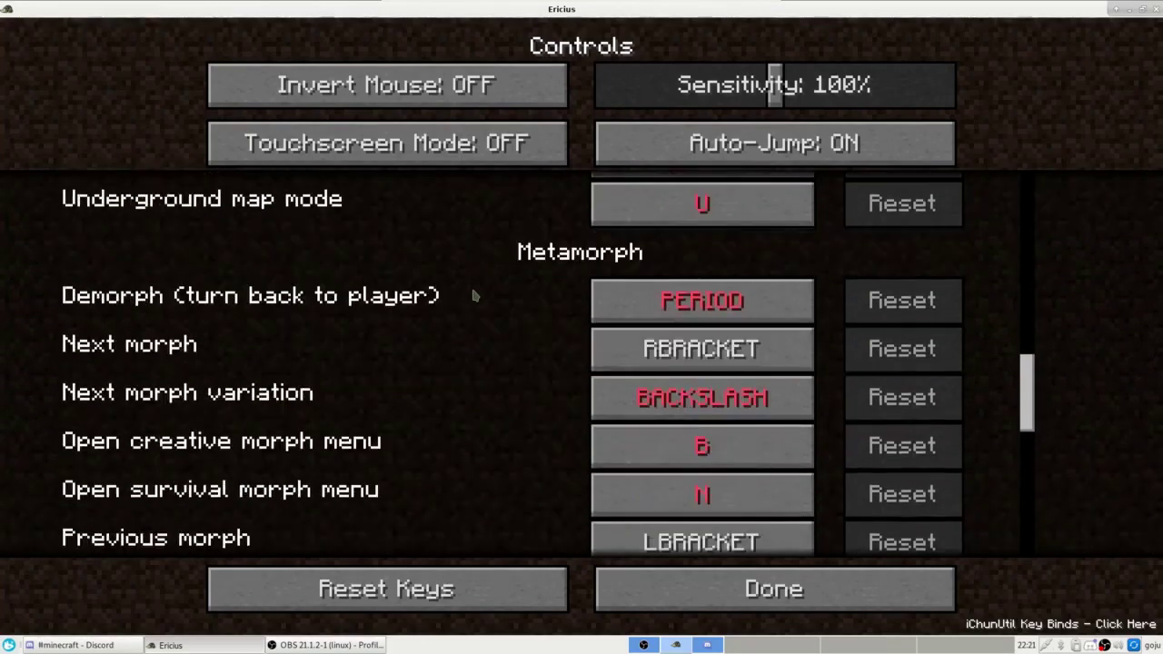
pyautogui.scroll(-4, 473, 294)
pyautogui.click(621, 582)
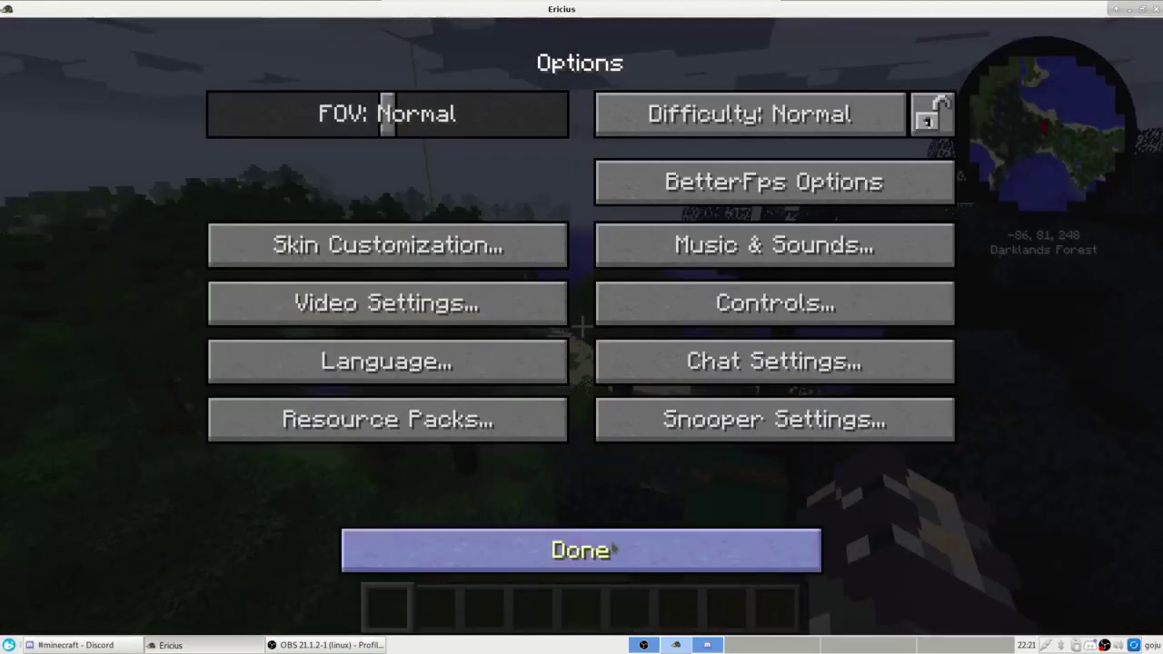
pyautogui.click(574, 542)
pyautogui.click(582, 212)
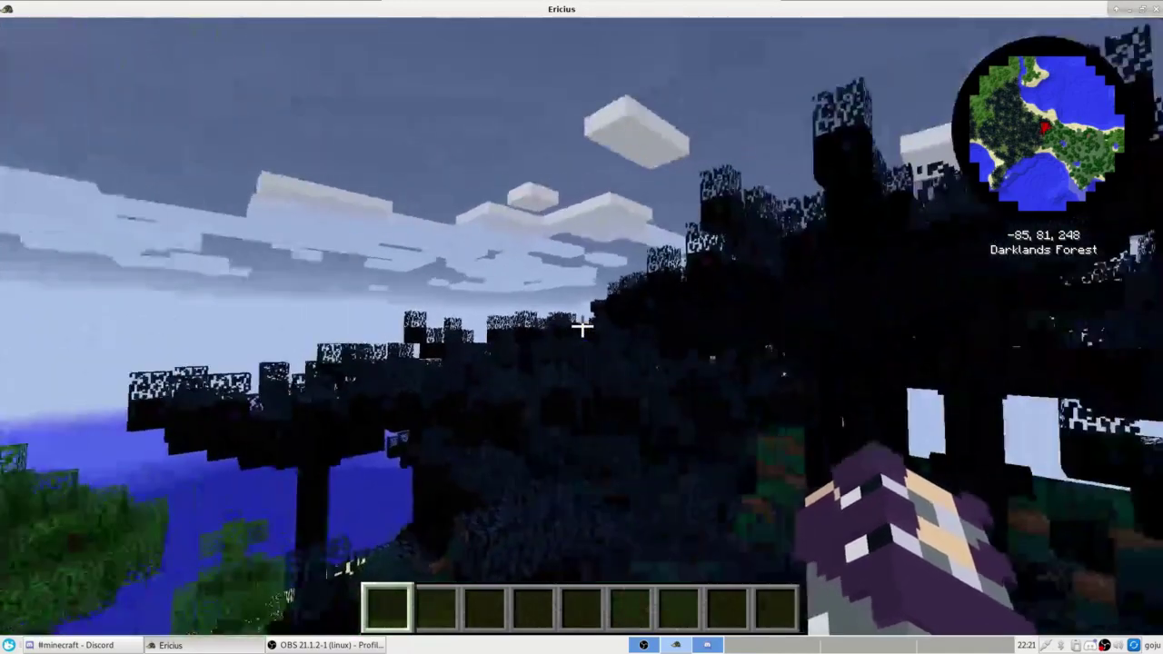
# Pause the game to show the game menu
pyautogui.press('Escape')
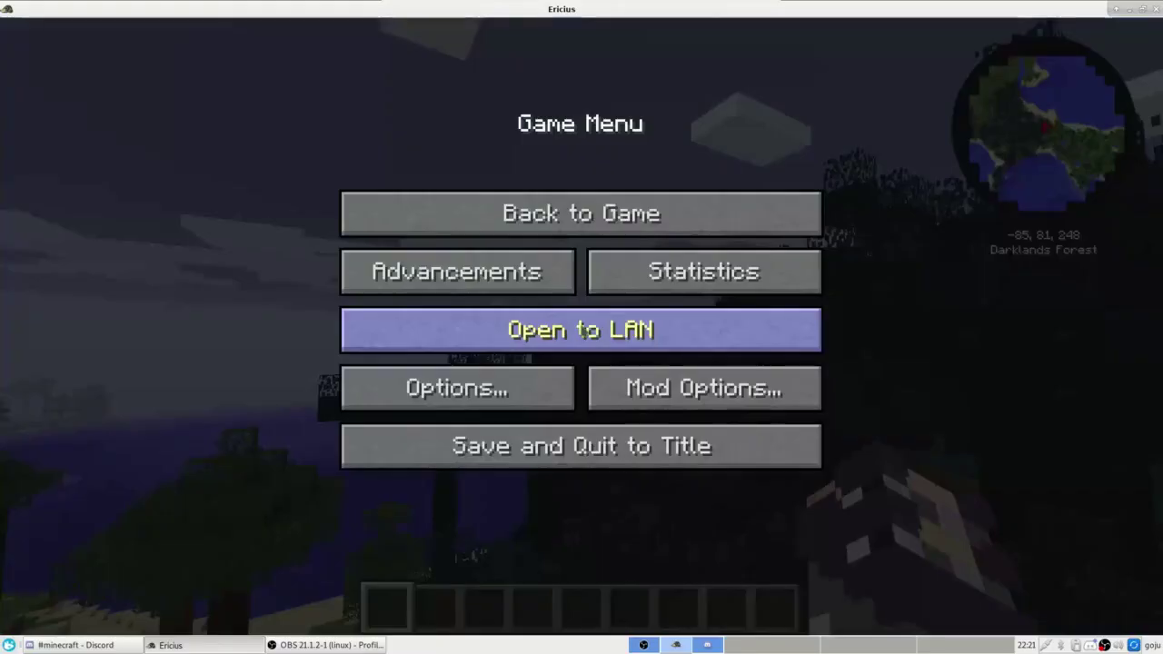